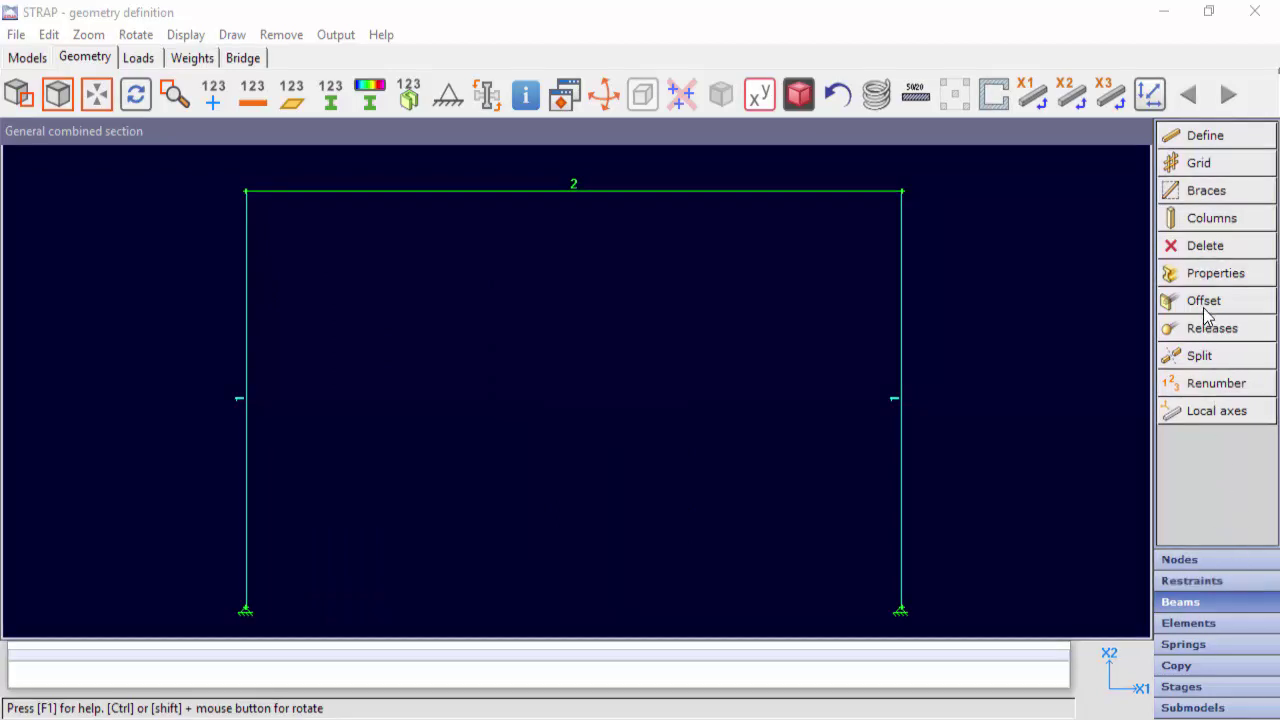
From Properties, define group 1 as a general 'comb.' combined steel section
{"action": "left_click", "coordinate": [1218, 282]}
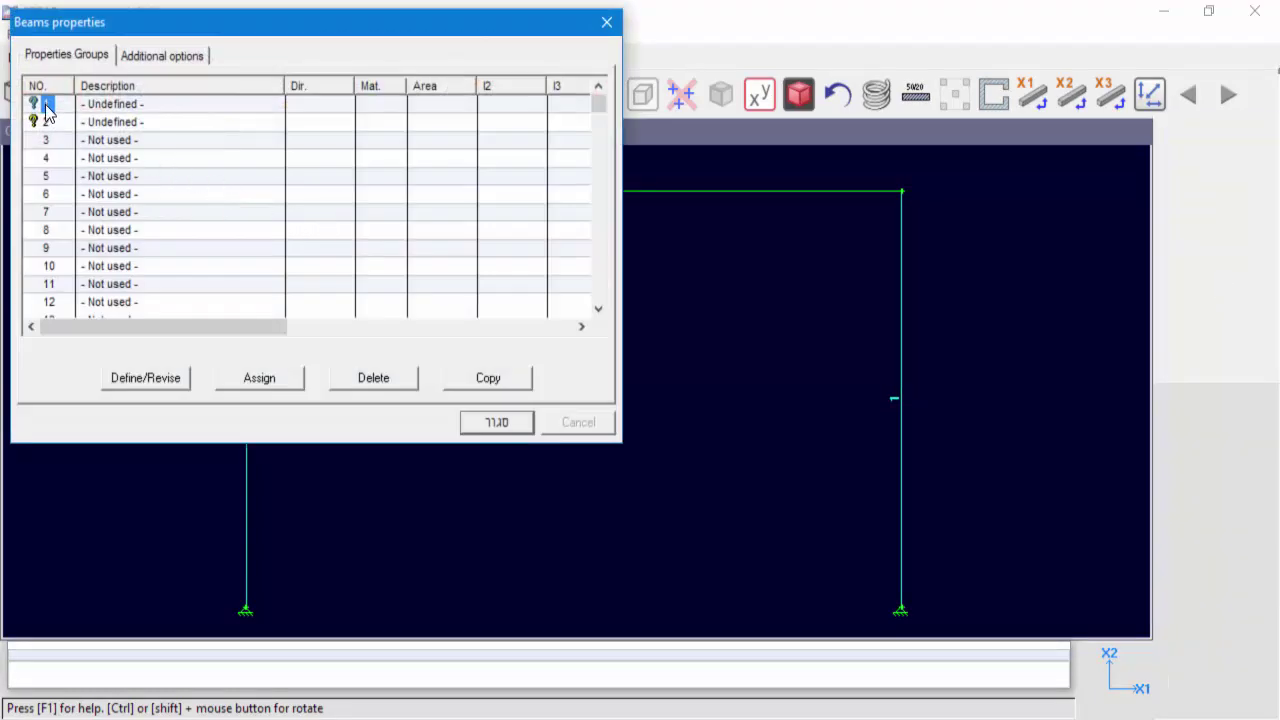
{"action": "left_click", "coordinate": [129, 378]}
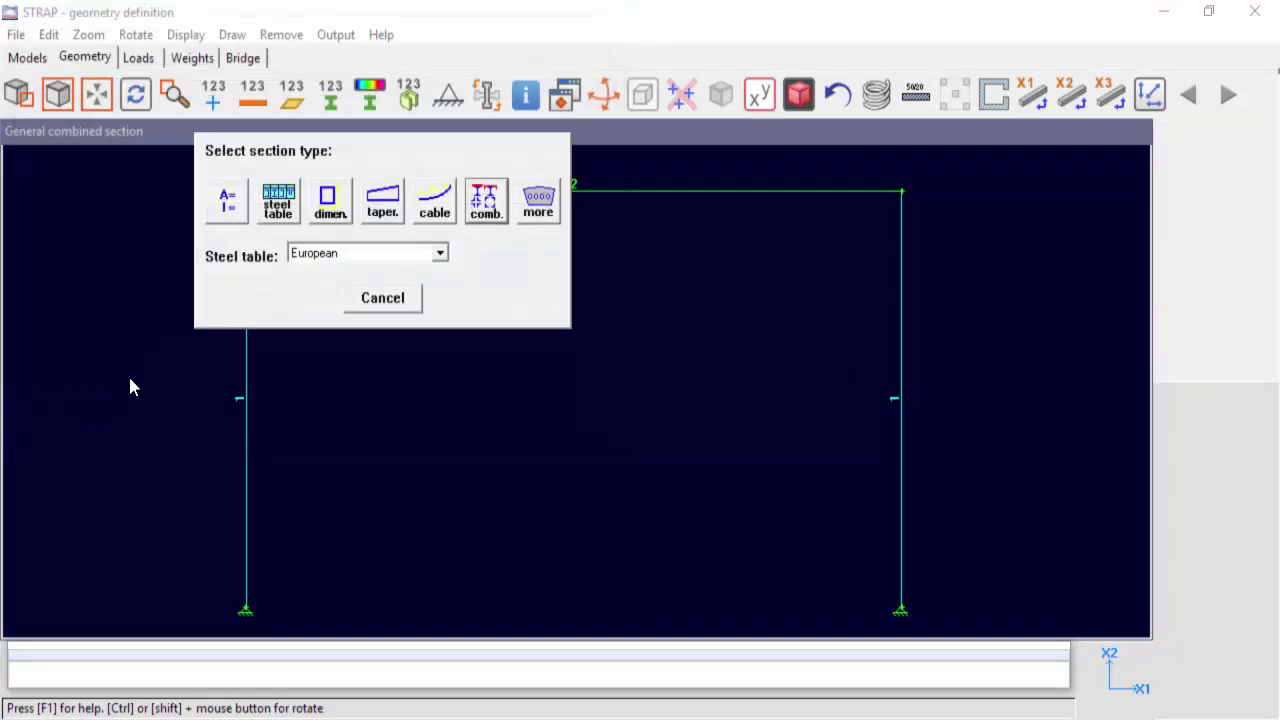
{"action": "left_click", "coordinate": [488, 205]}
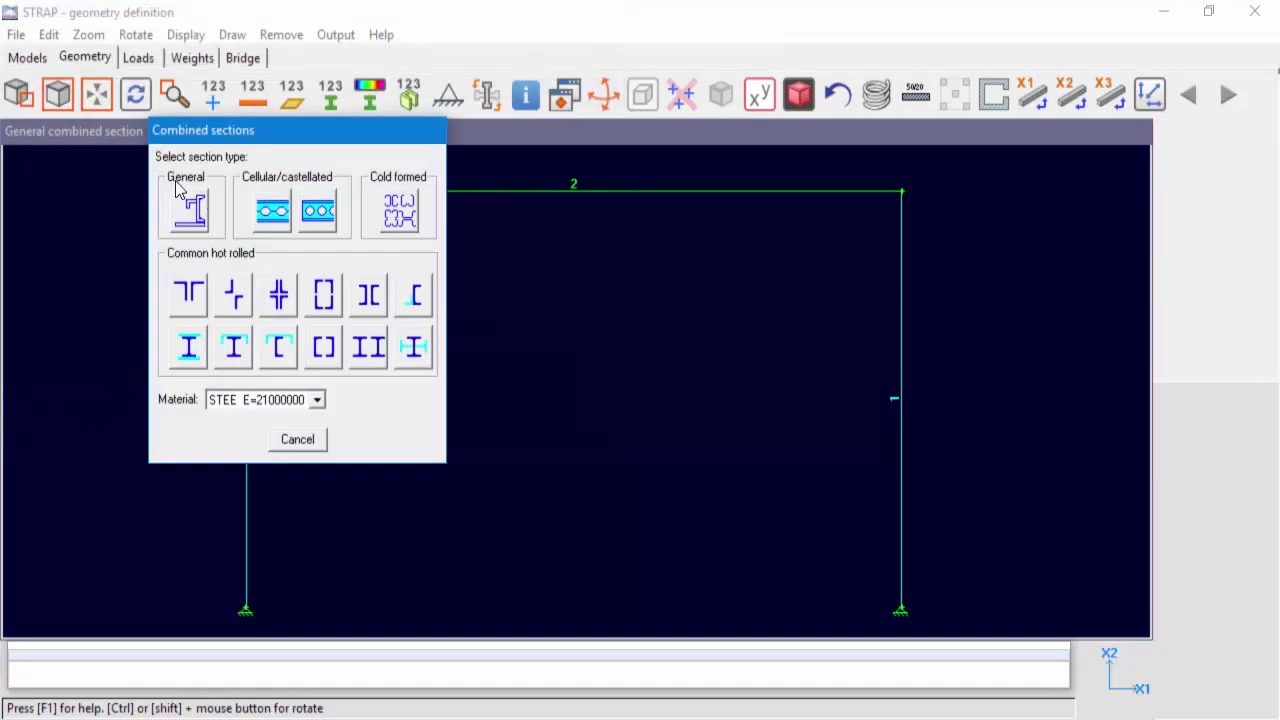
{"action": "left_click", "coordinate": [184, 222]}
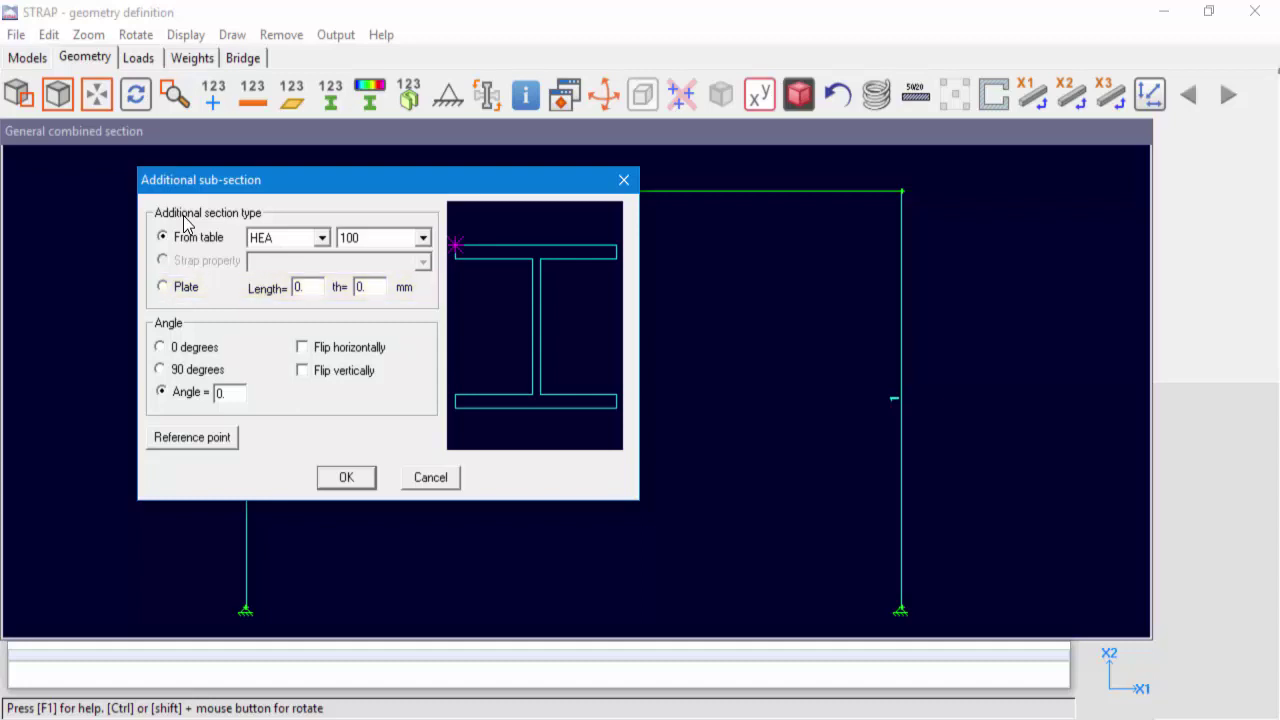
Add a UNP 200 channel as the first sub-section, referenced at its web mid-height
{"action": "left_click", "coordinate": [321, 238]}
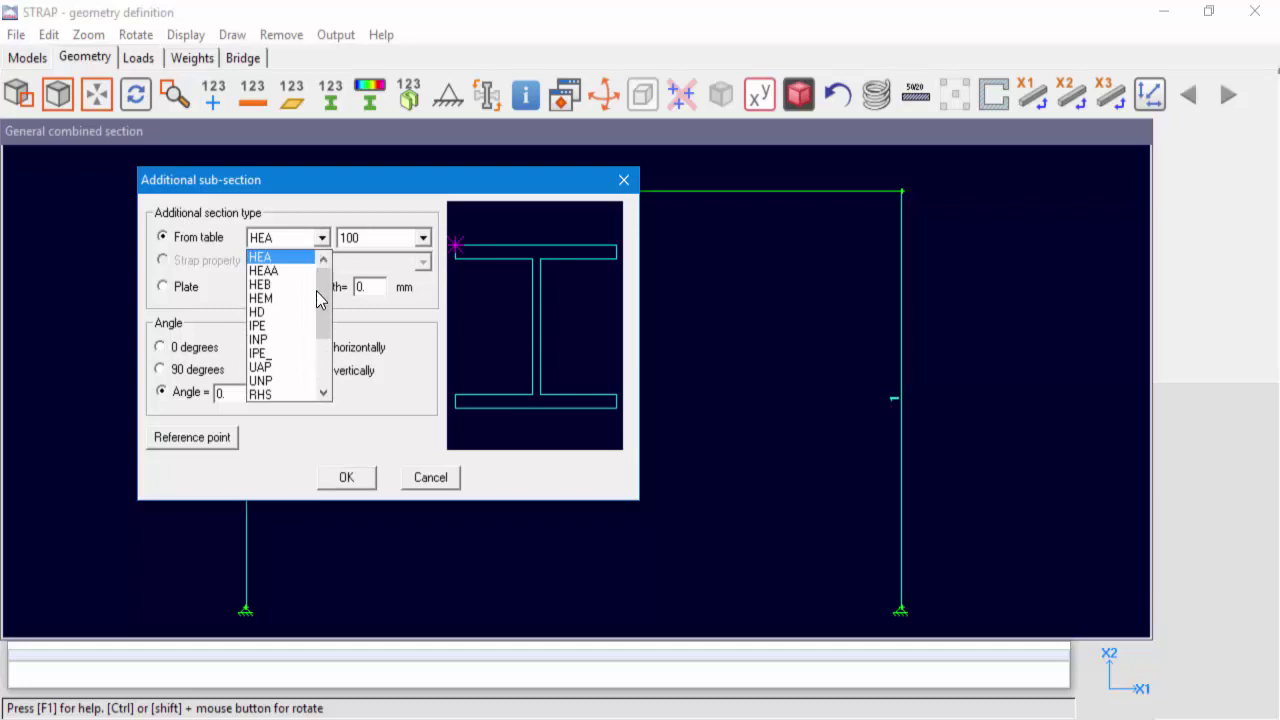
{"action": "left_click", "coordinate": [281, 390]}
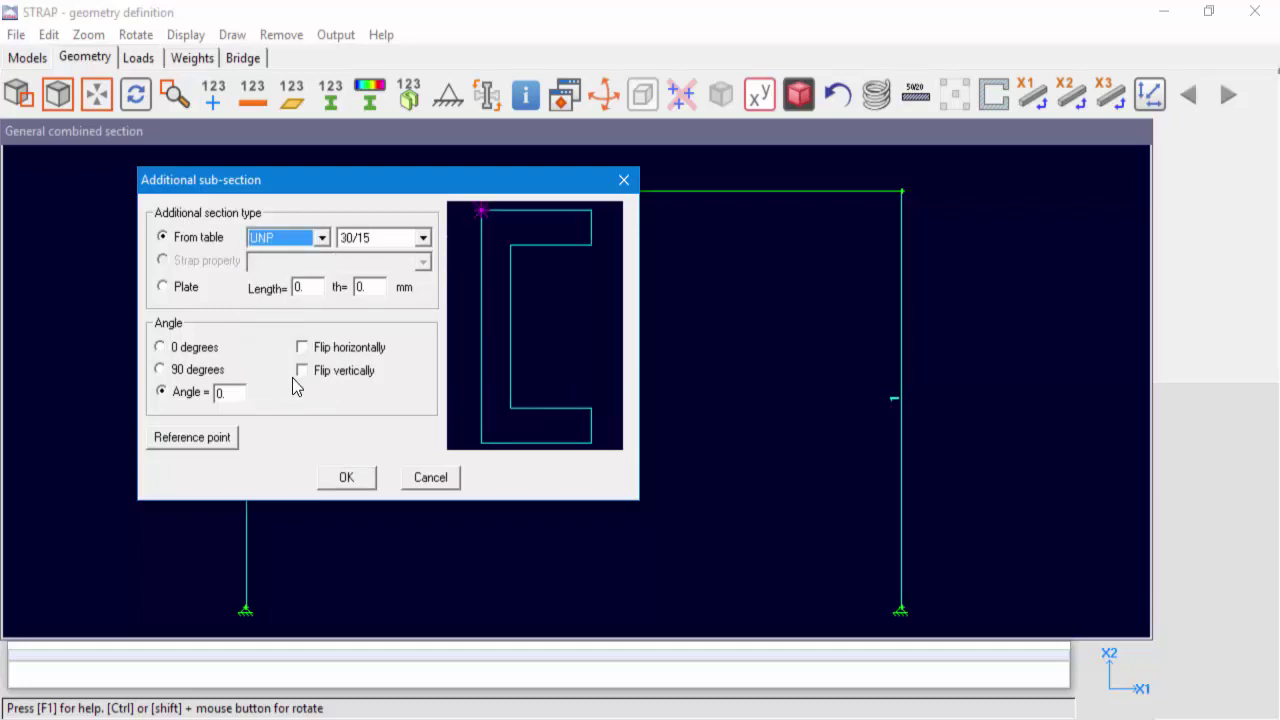
{"action": "left_click", "coordinate": [423, 240]}
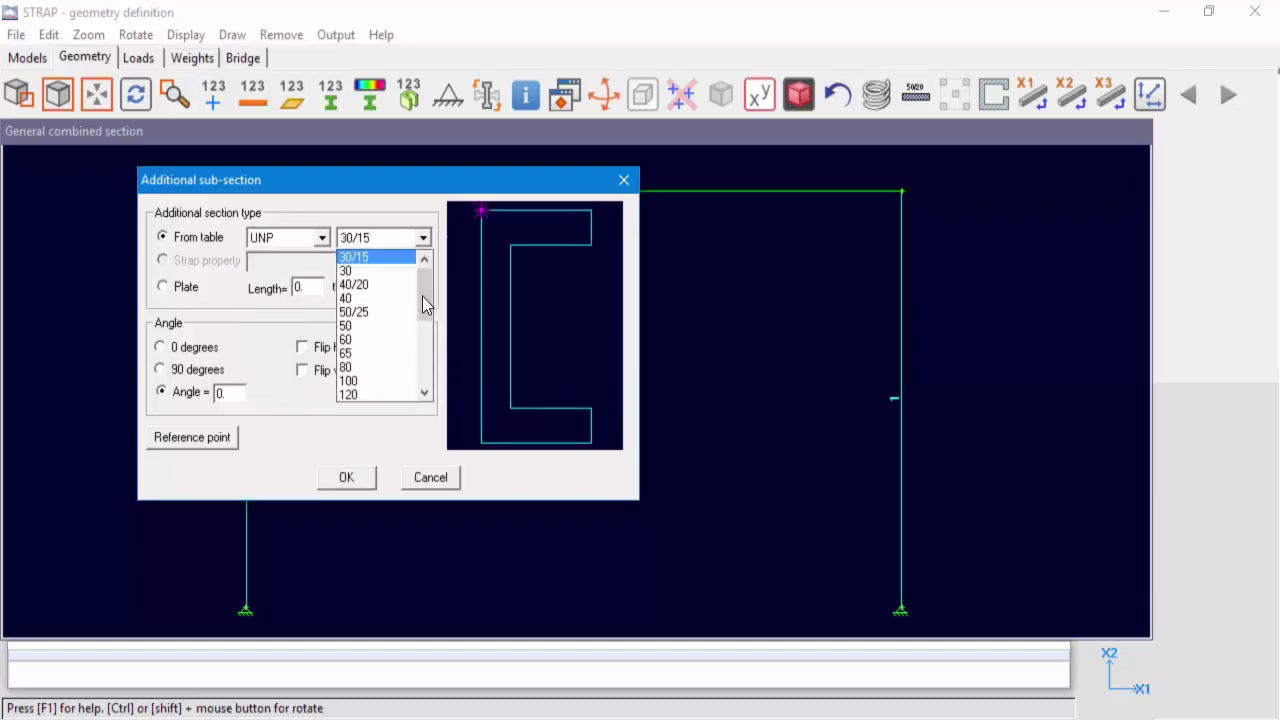
{"action": "left_click_drag", "start_coordinate": [424, 300], "coordinate": [420, 337]}
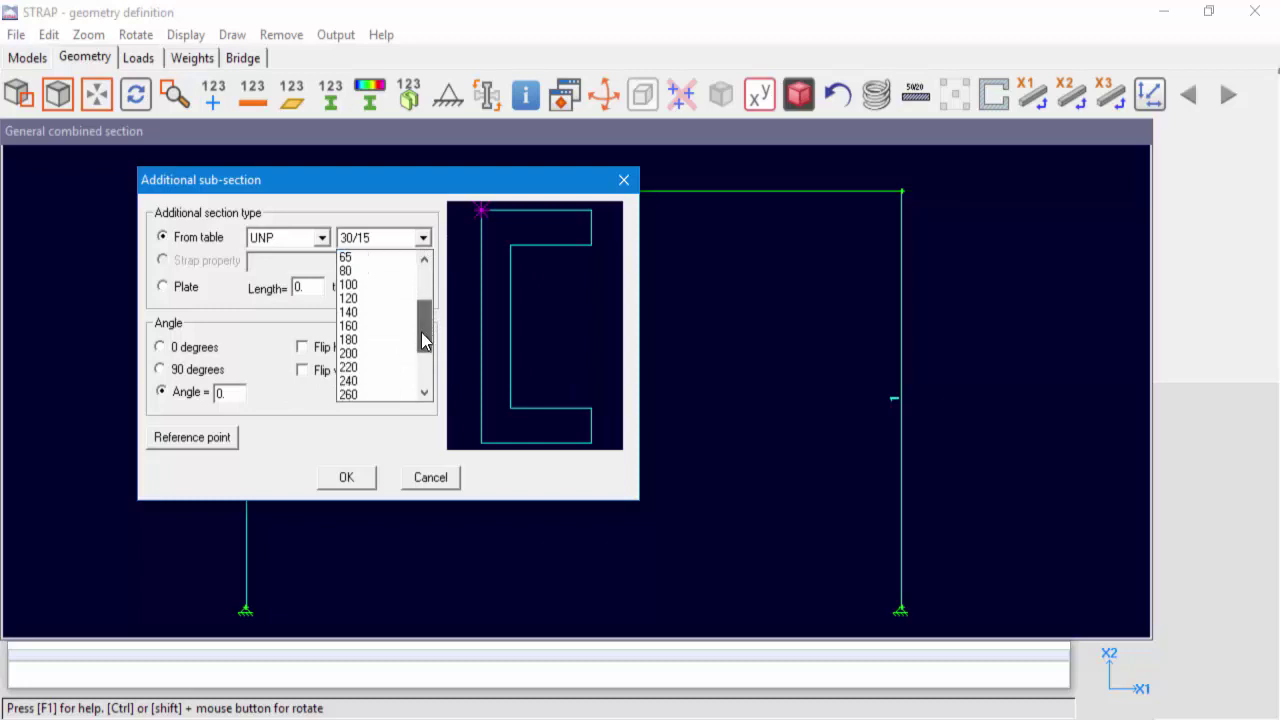
{"action": "left_click", "coordinate": [352, 354]}
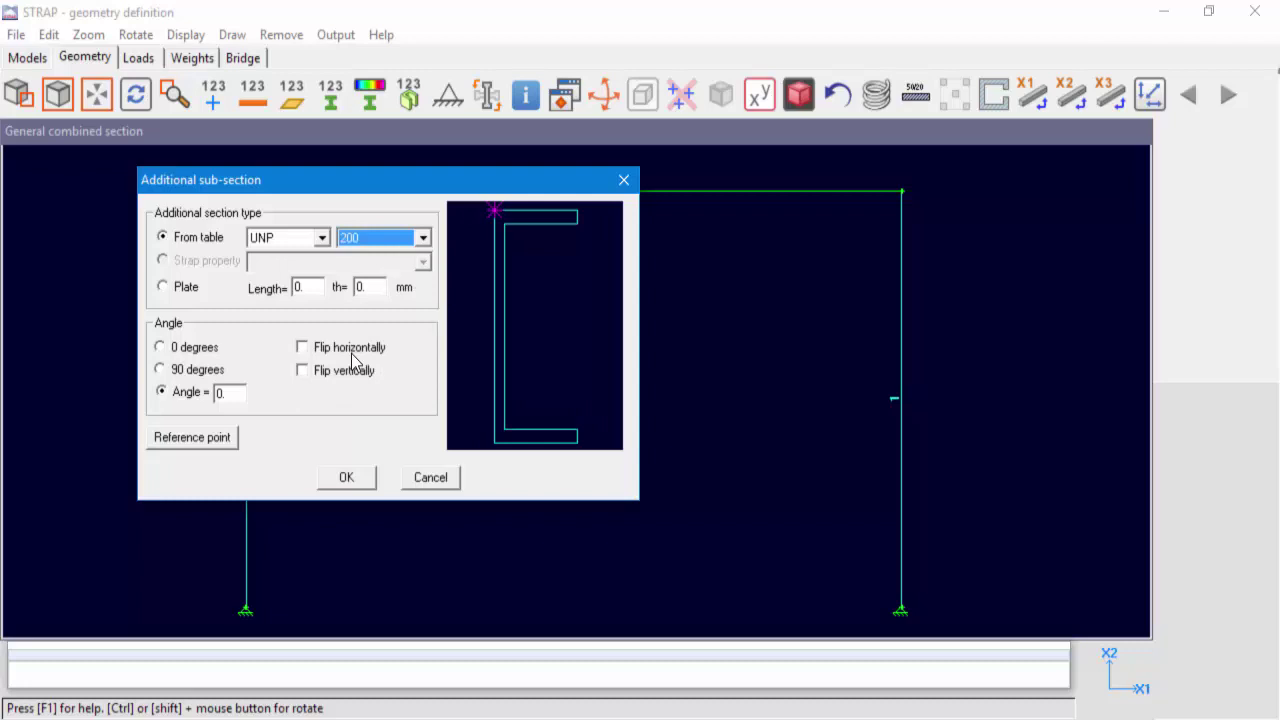
{"action": "left_click", "coordinate": [201, 445]}
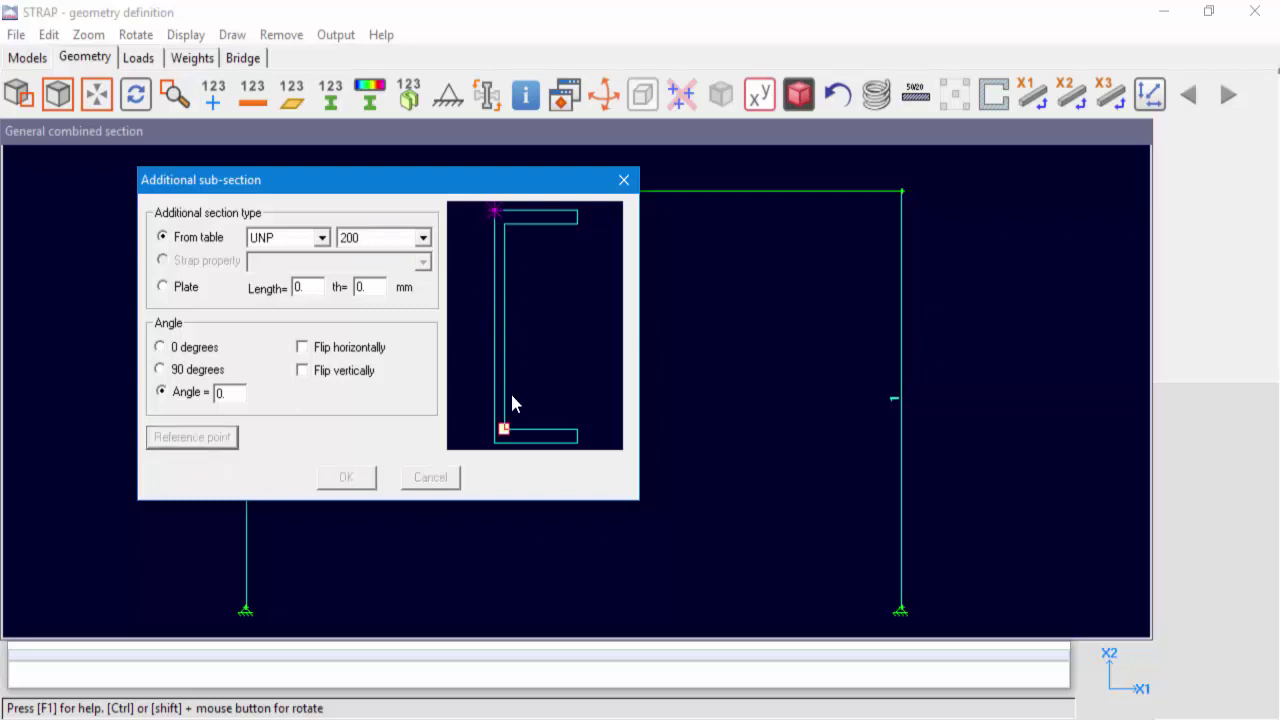
{"action": "left_click", "coordinate": [493, 327]}
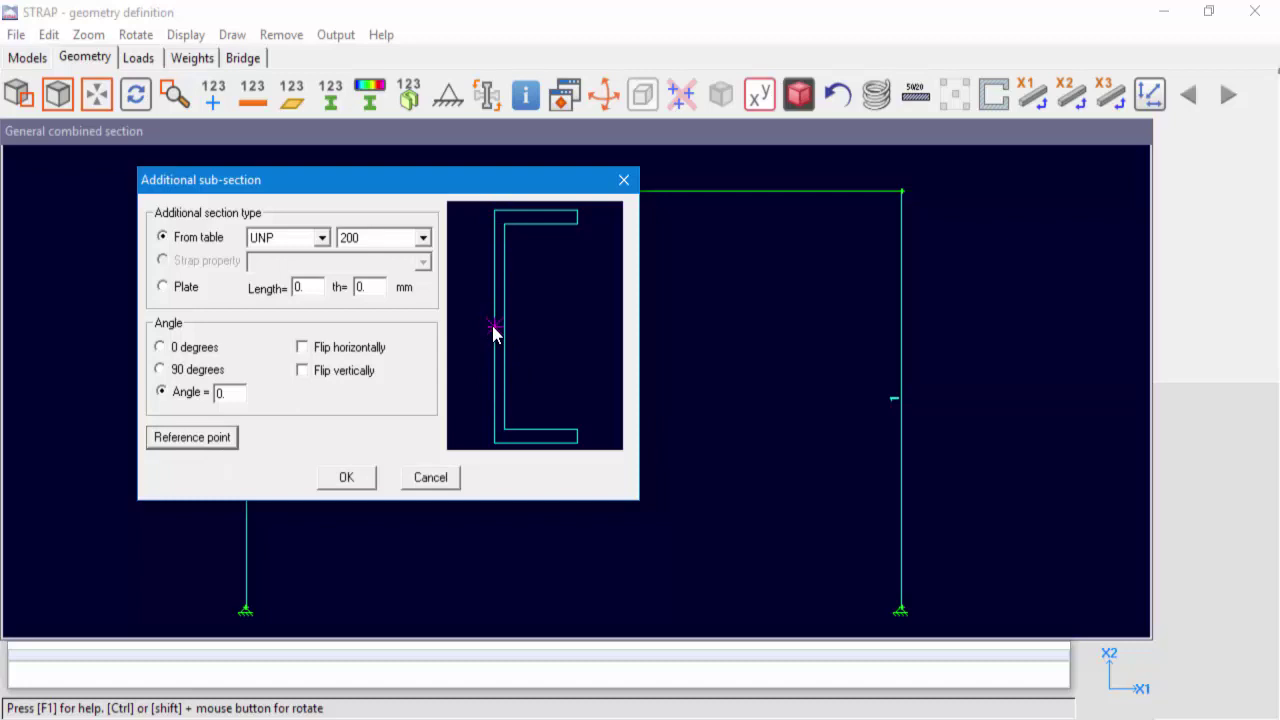
{"action": "left_click", "coordinate": [344, 480]}
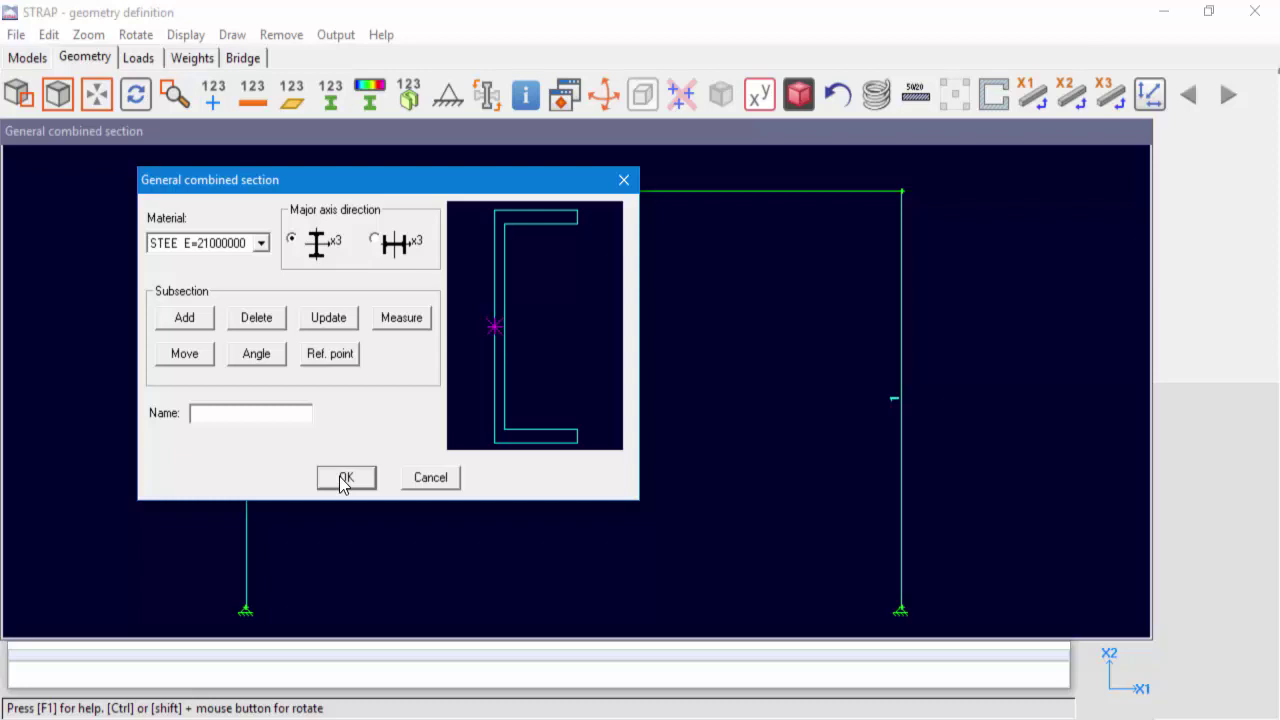
Name the section 'Double UNP' and measure the channel's 75 mm width, 200 mm depth, 11.5 mm flange
{"action": "left_click", "coordinate": [252, 415]}
{"action": "type", "text": "Double UNP"}
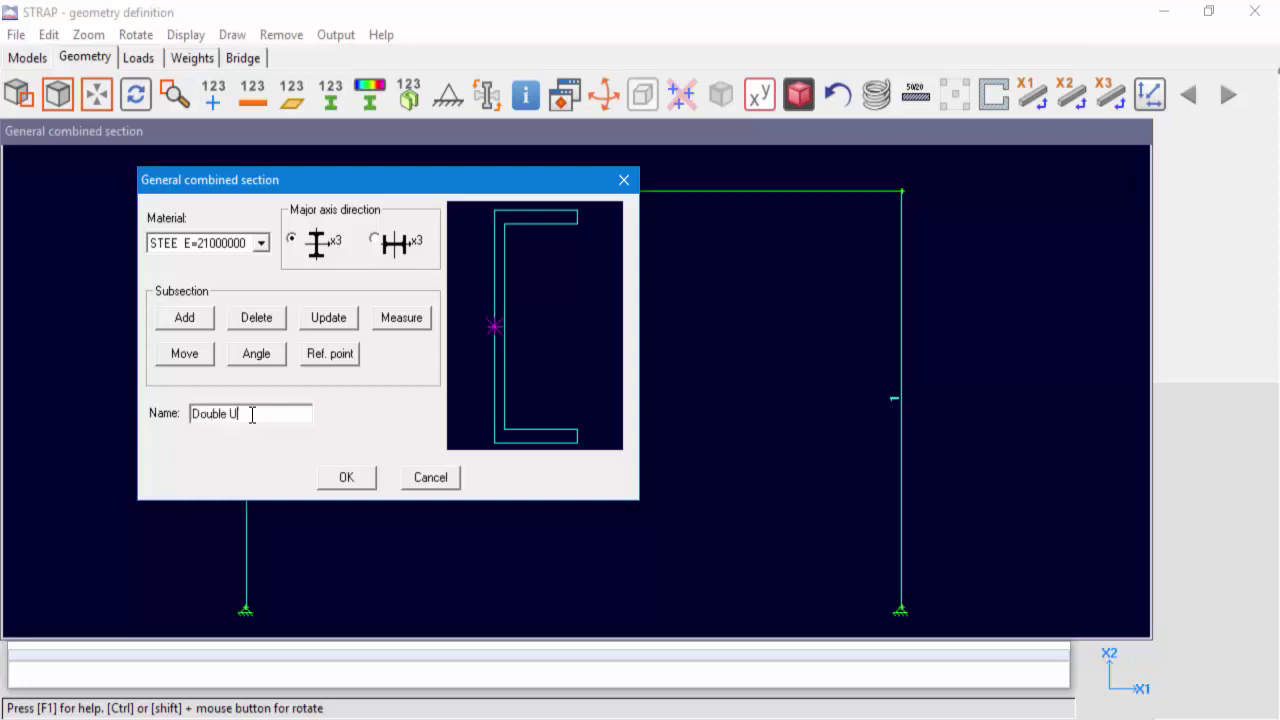
{"action": "left_click", "coordinate": [400, 322]}
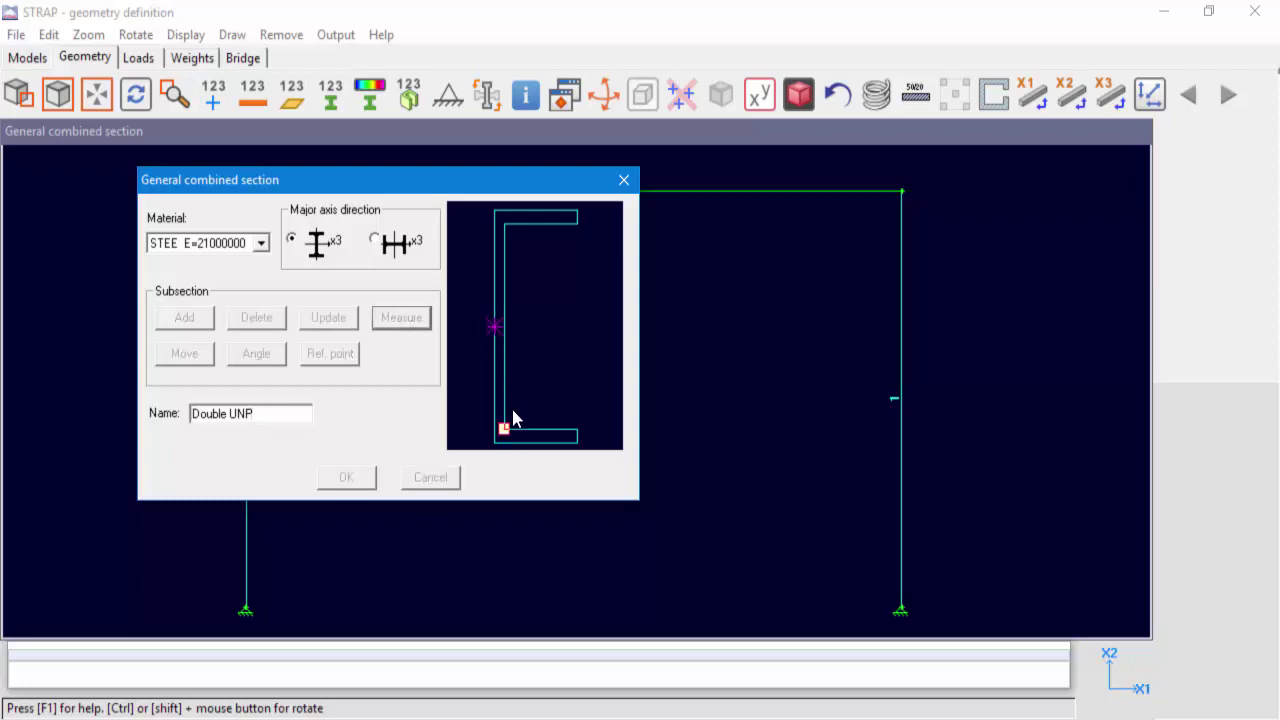
{"action": "left_click", "coordinate": [496, 448]}
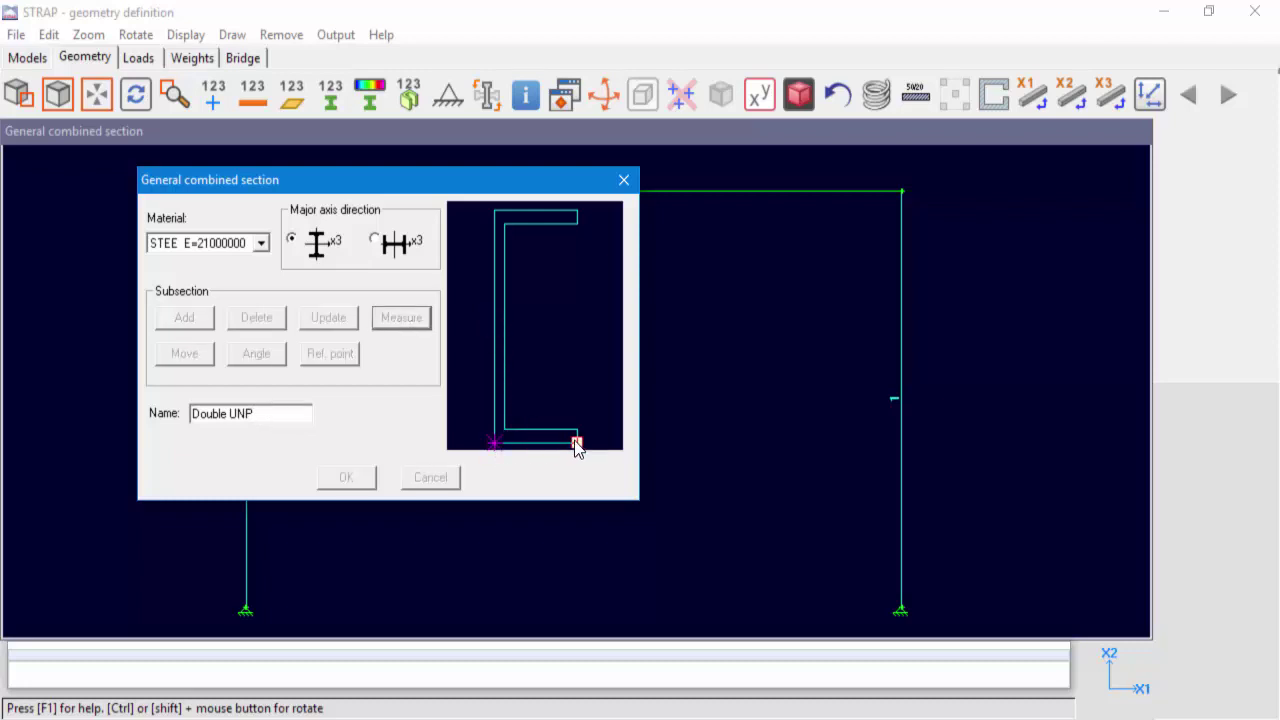
{"action": "left_click", "coordinate": [577, 441]}
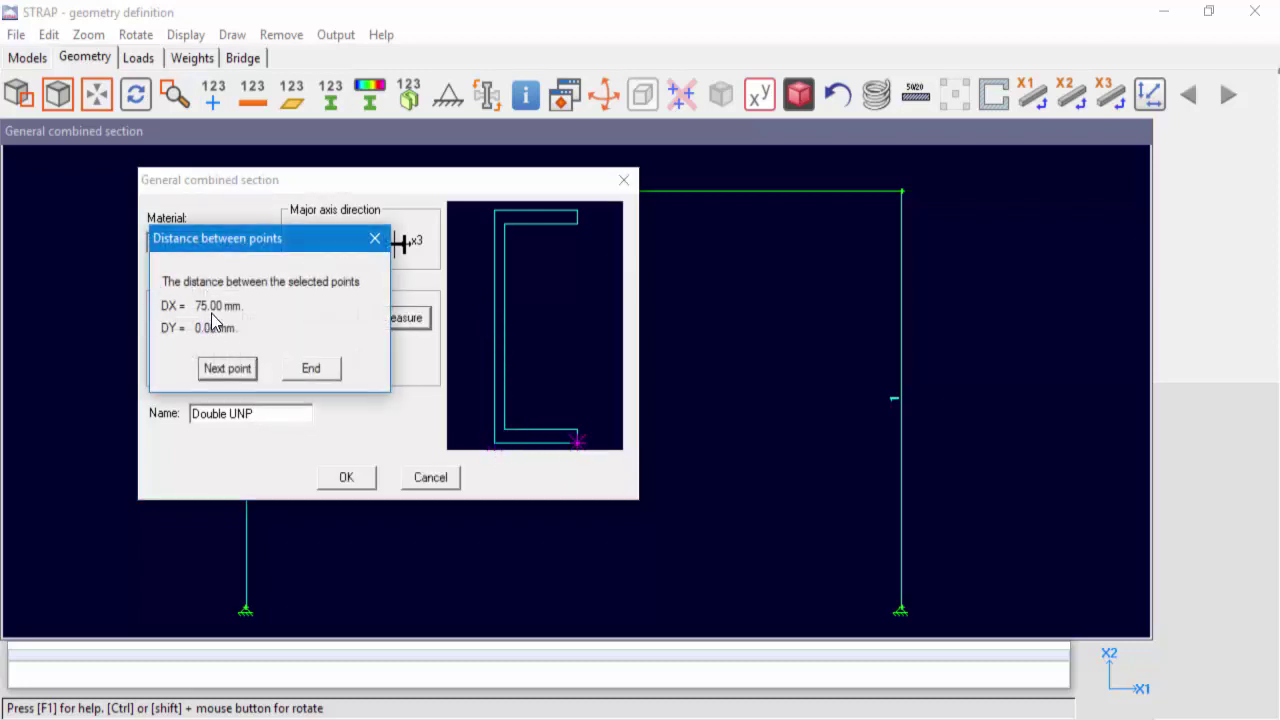
{"action": "left_click", "coordinate": [228, 368]}
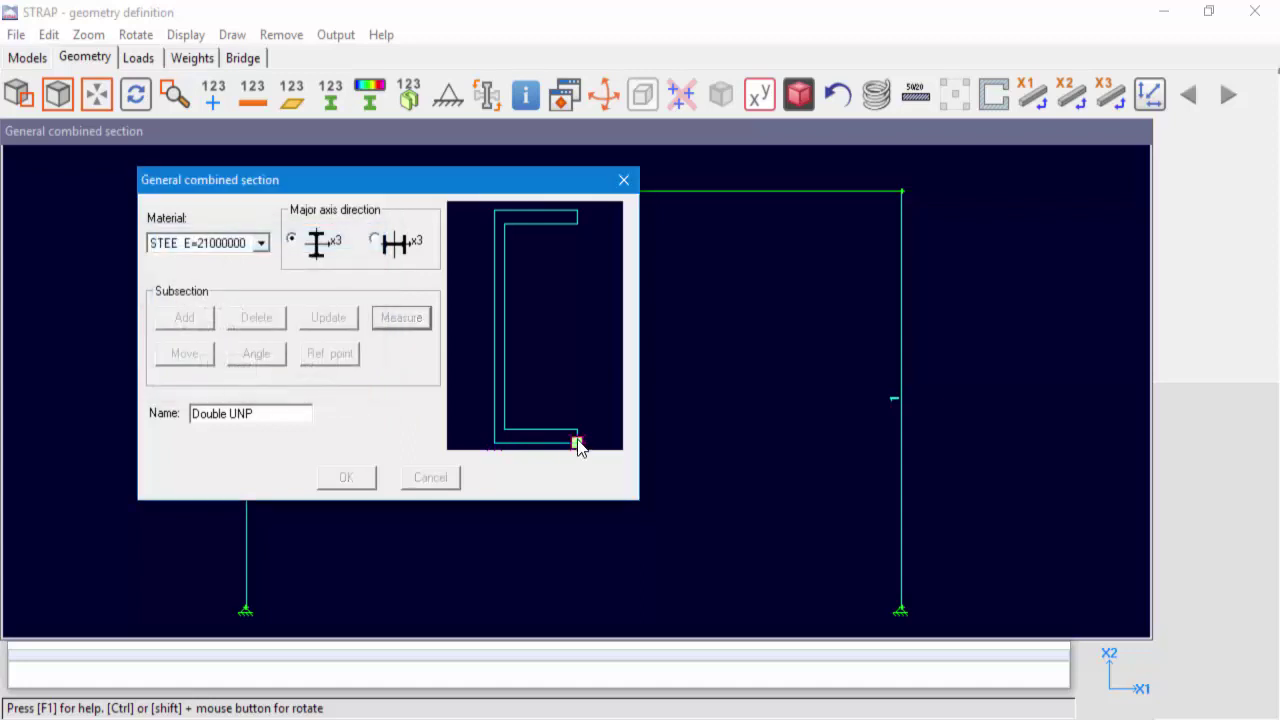
{"action": "left_click", "coordinate": [577, 214]}
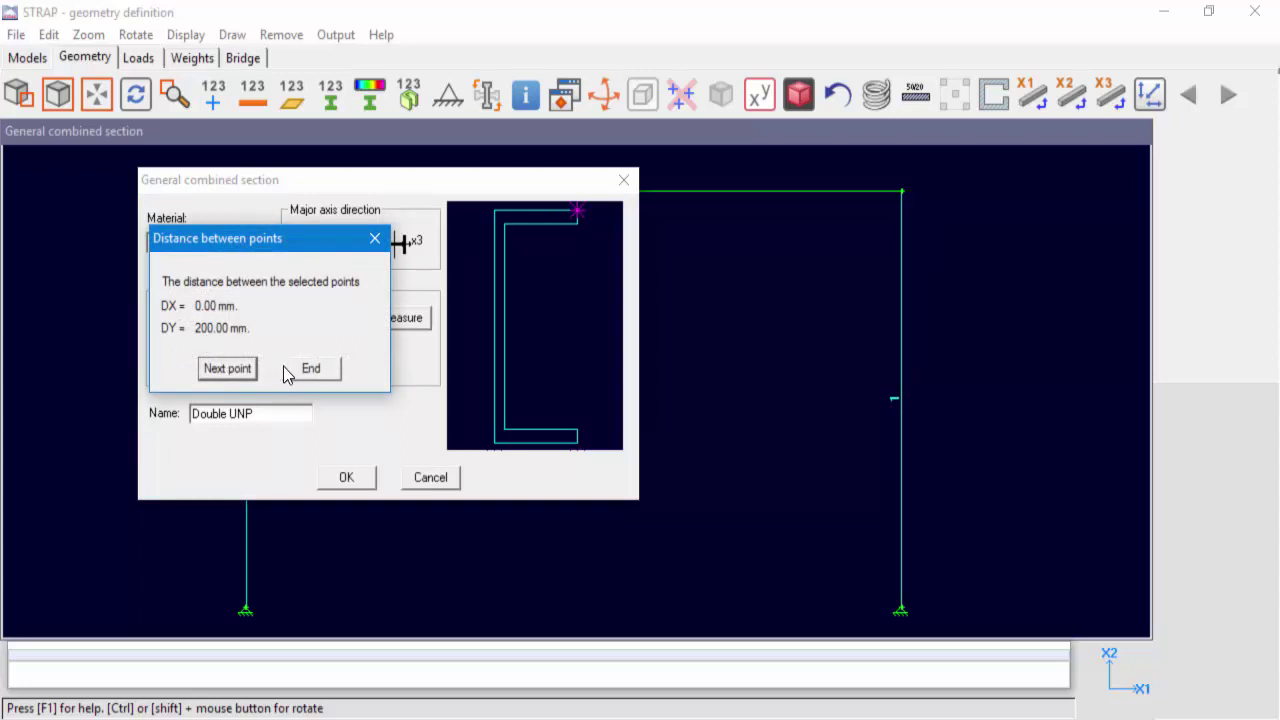
{"action": "left_click", "coordinate": [231, 369]}
{"action": "left_click", "coordinate": [583, 226]}
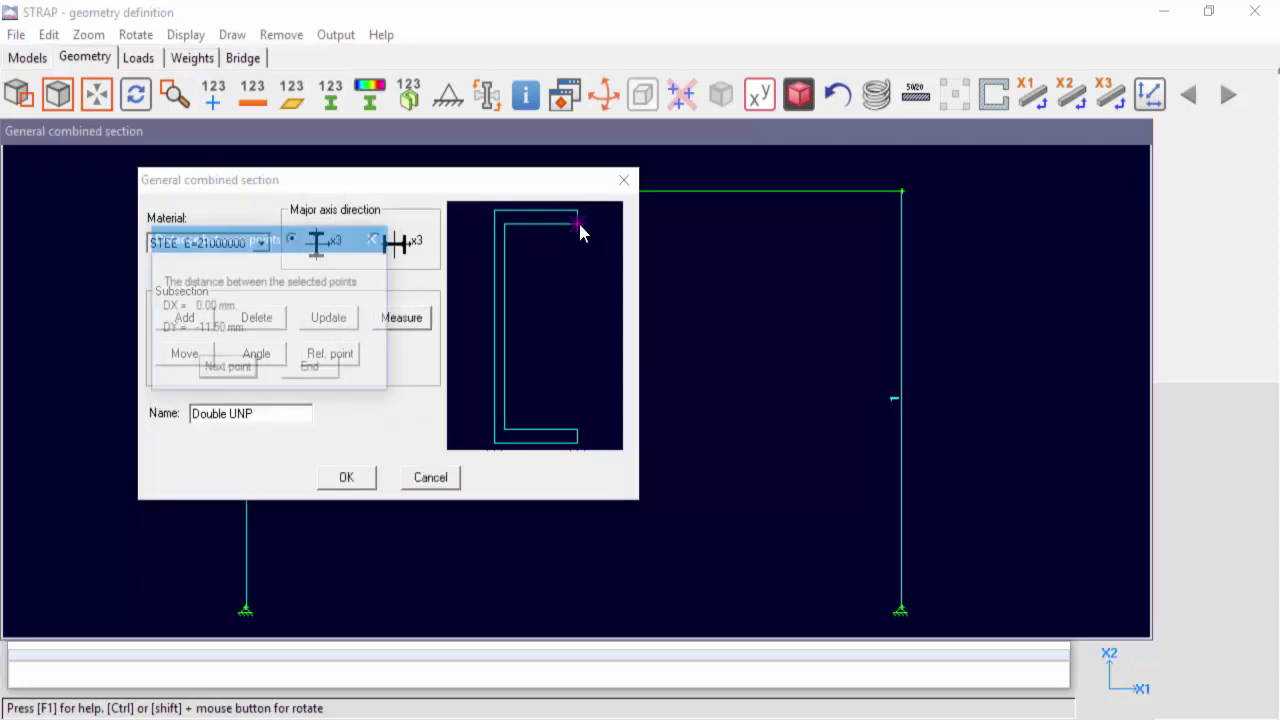
{"action": "left_click", "coordinate": [309, 370]}
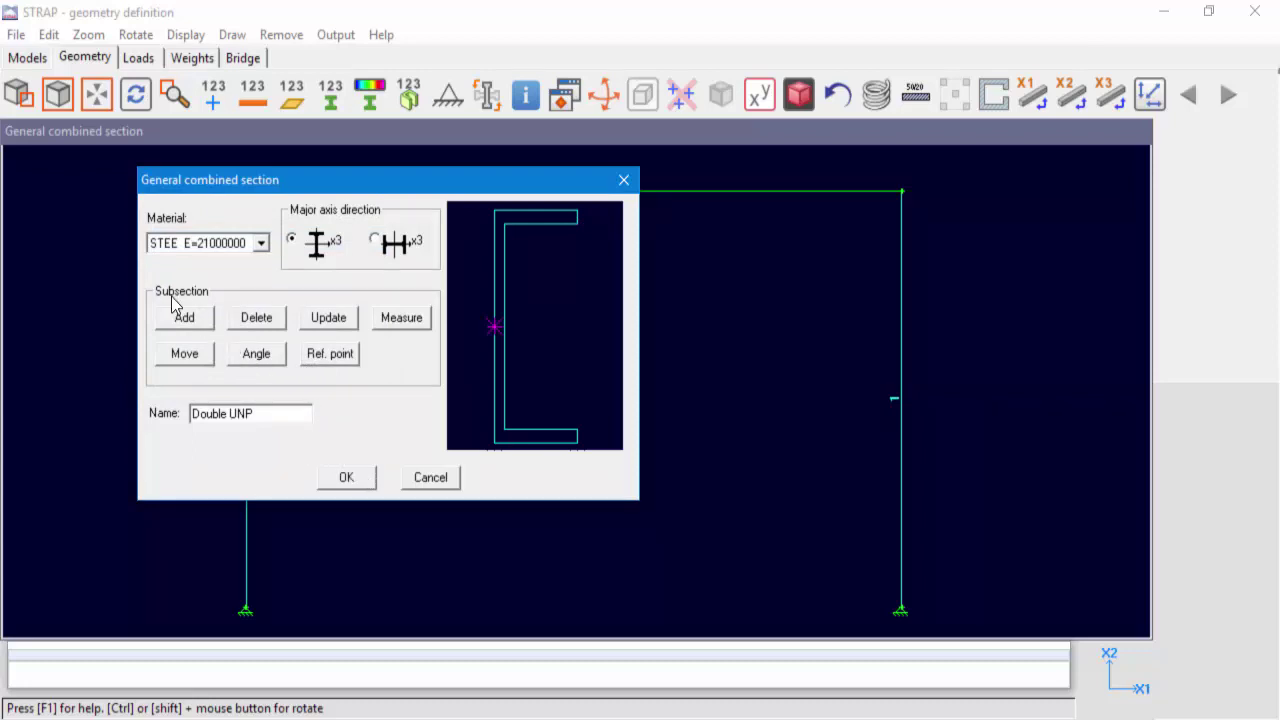
Add a second UNP 200 channel, flipped horizontally and referenced at its web mid-height
{"action": "left_click", "coordinate": [198, 320]}
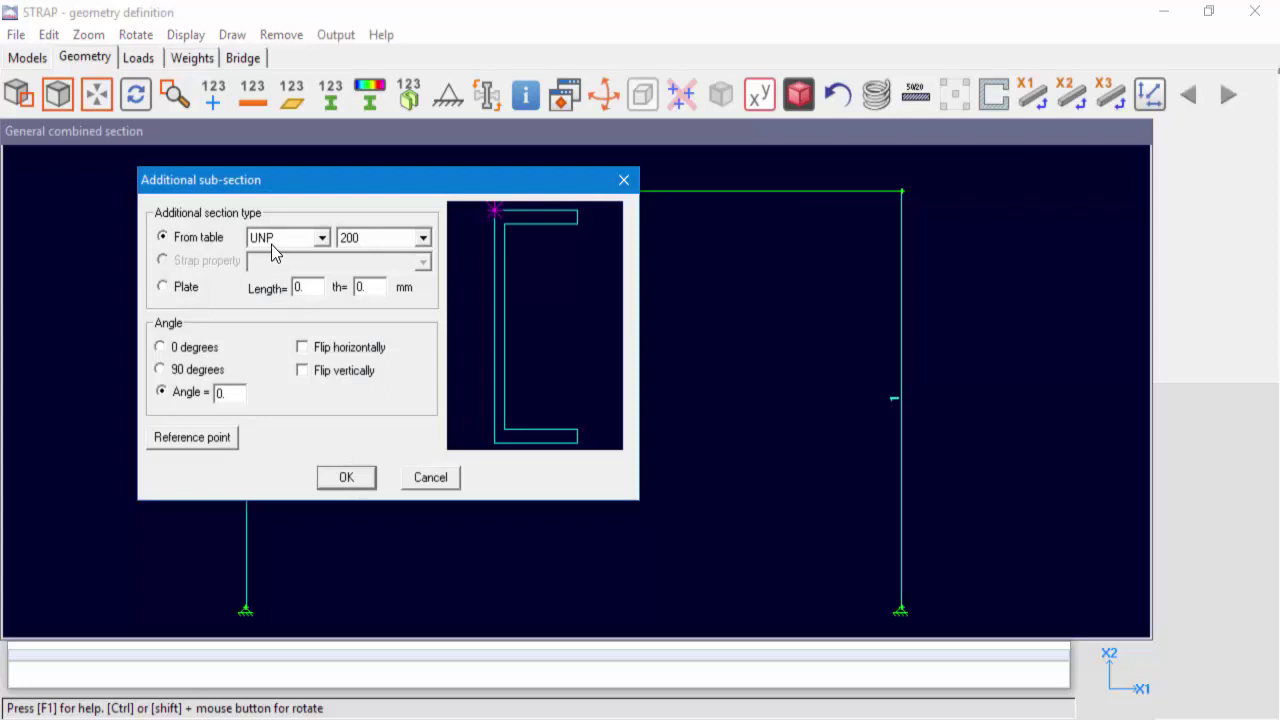
{"action": "left_click", "coordinate": [341, 357]}
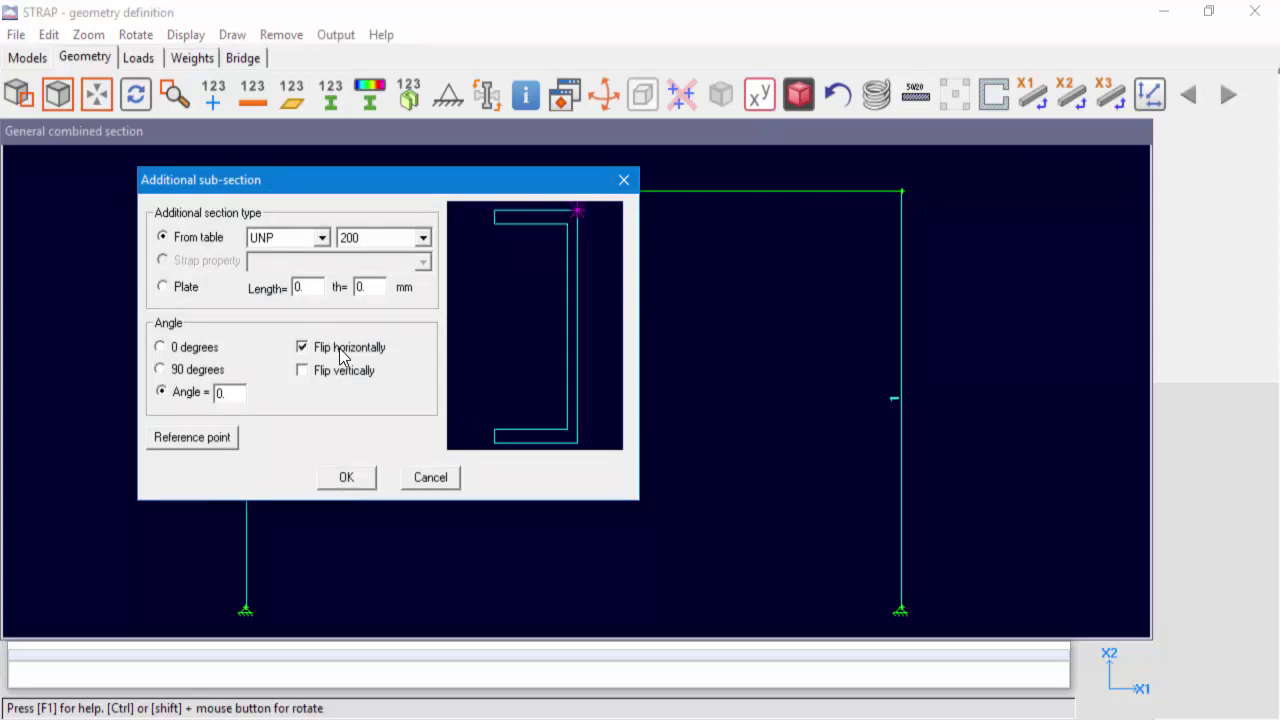
{"action": "left_click", "coordinate": [206, 443]}
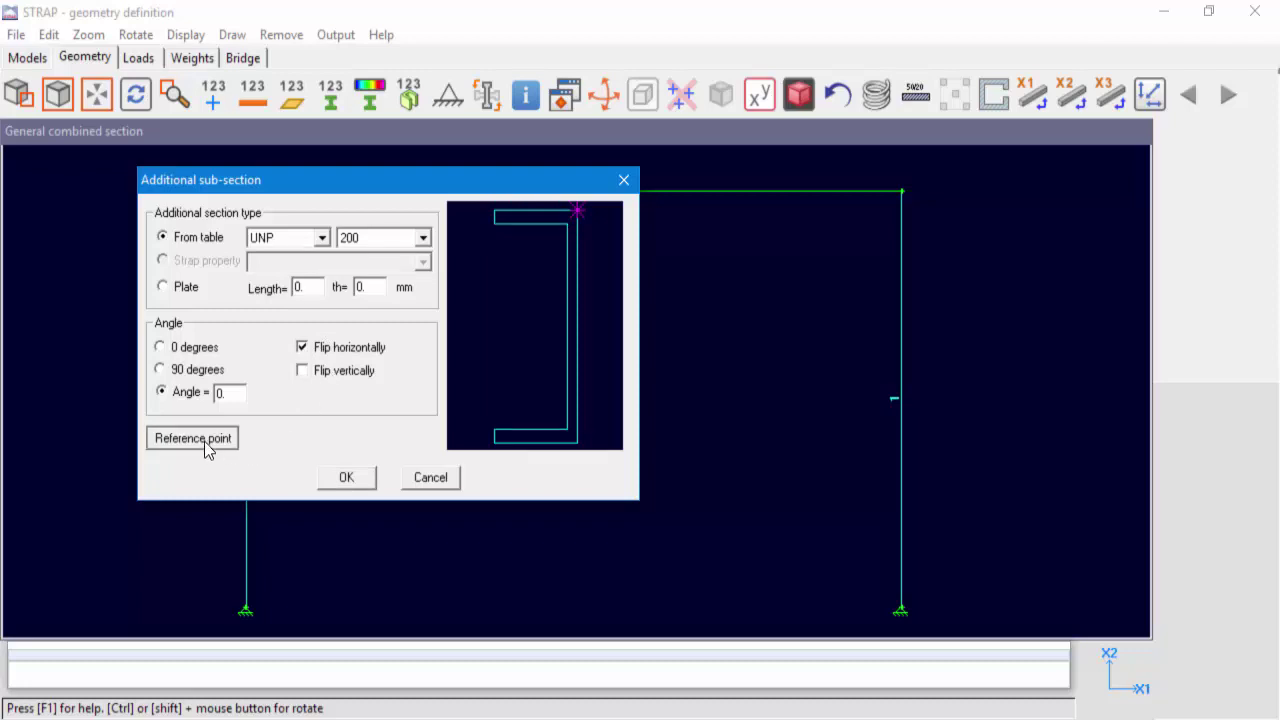
{"action": "left_click", "coordinate": [578, 329]}
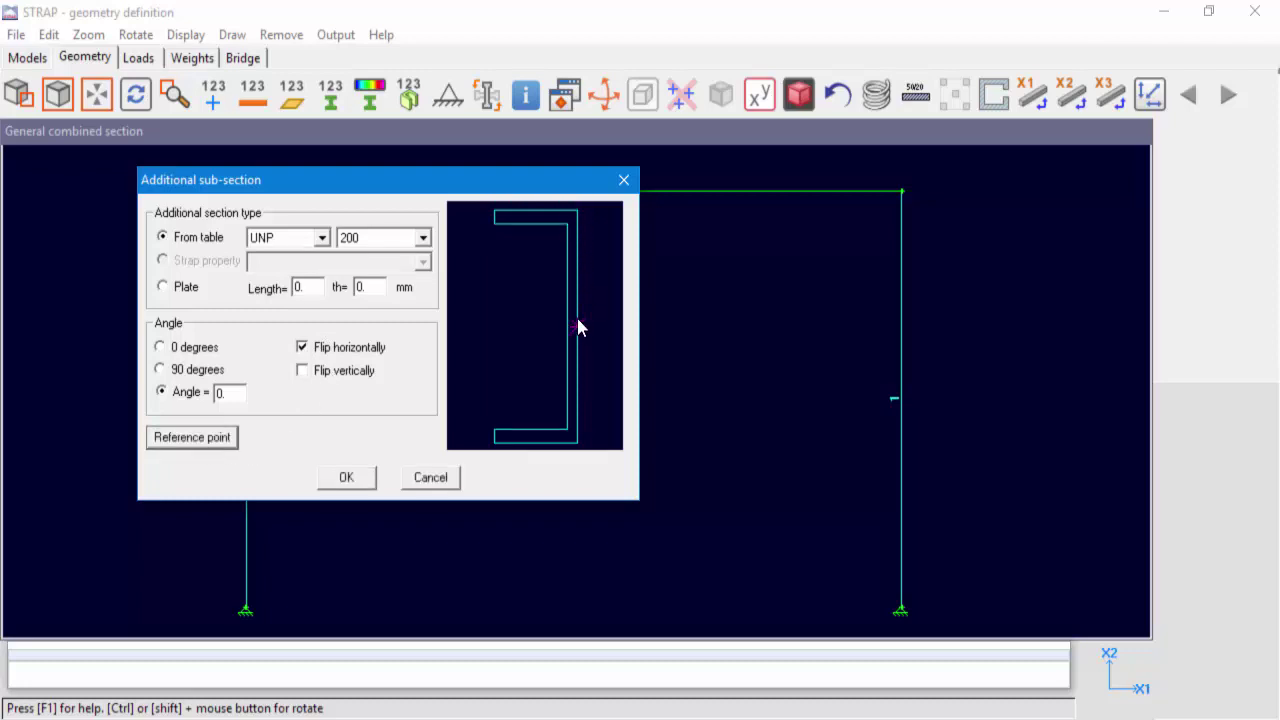
{"action": "left_click", "coordinate": [358, 484]}
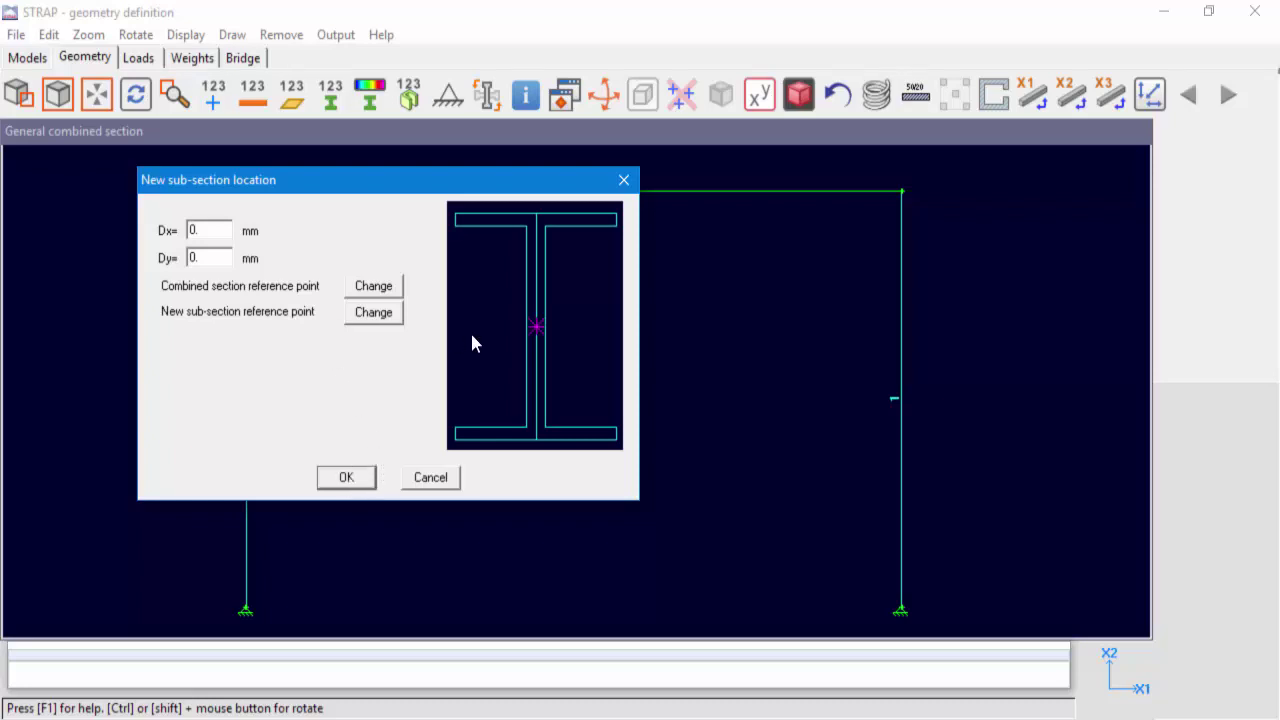
Offset the second channel by Dx = -100 mm
{"action": "double_click", "coordinate": [208, 229]}
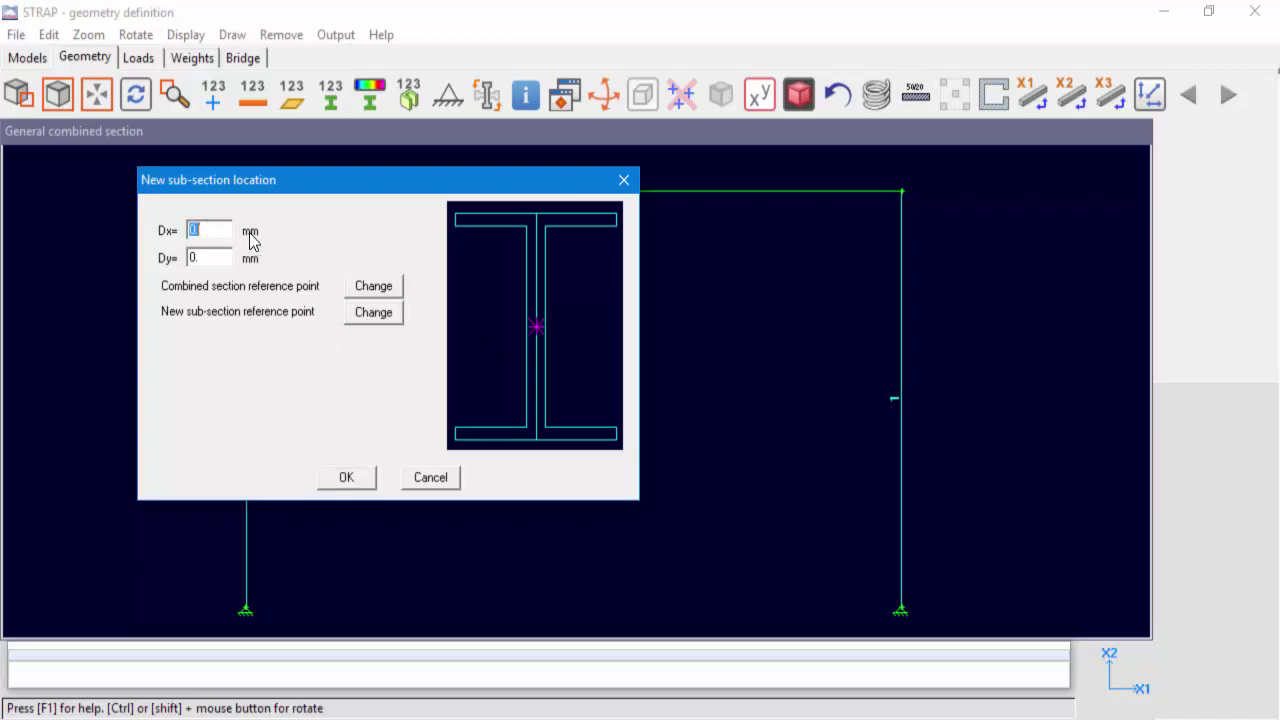
{"action": "type", "text": "-100"}
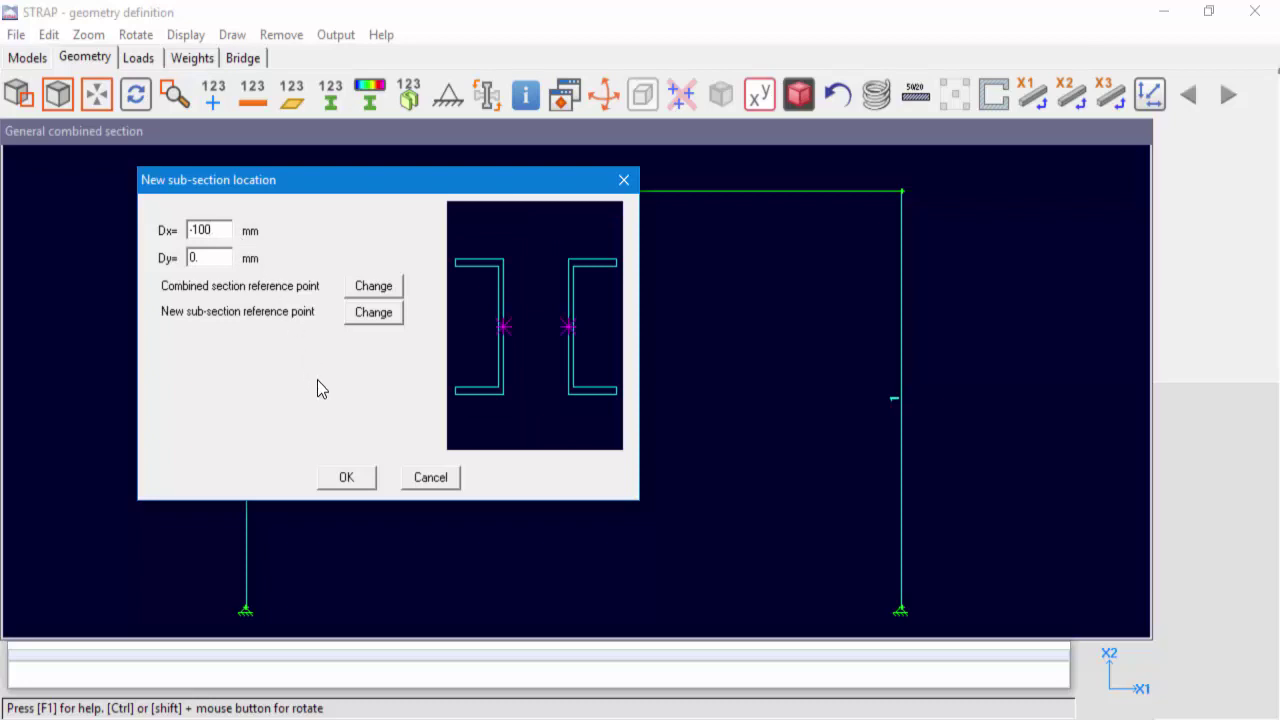
{"action": "left_click", "coordinate": [349, 479]}
{"action": "left_click", "coordinate": [346, 478]}
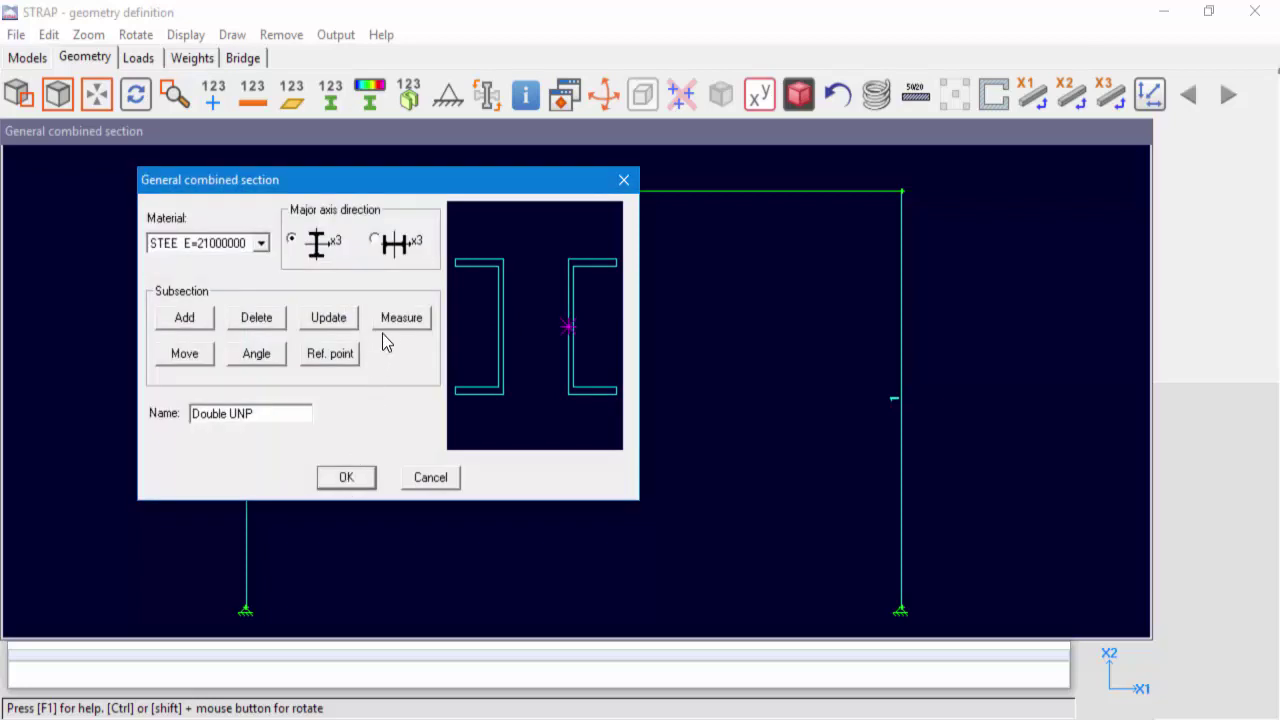
Measure the 250 mm overall width between the channels' outer top corners
{"action": "left_click", "coordinate": [390, 322]}
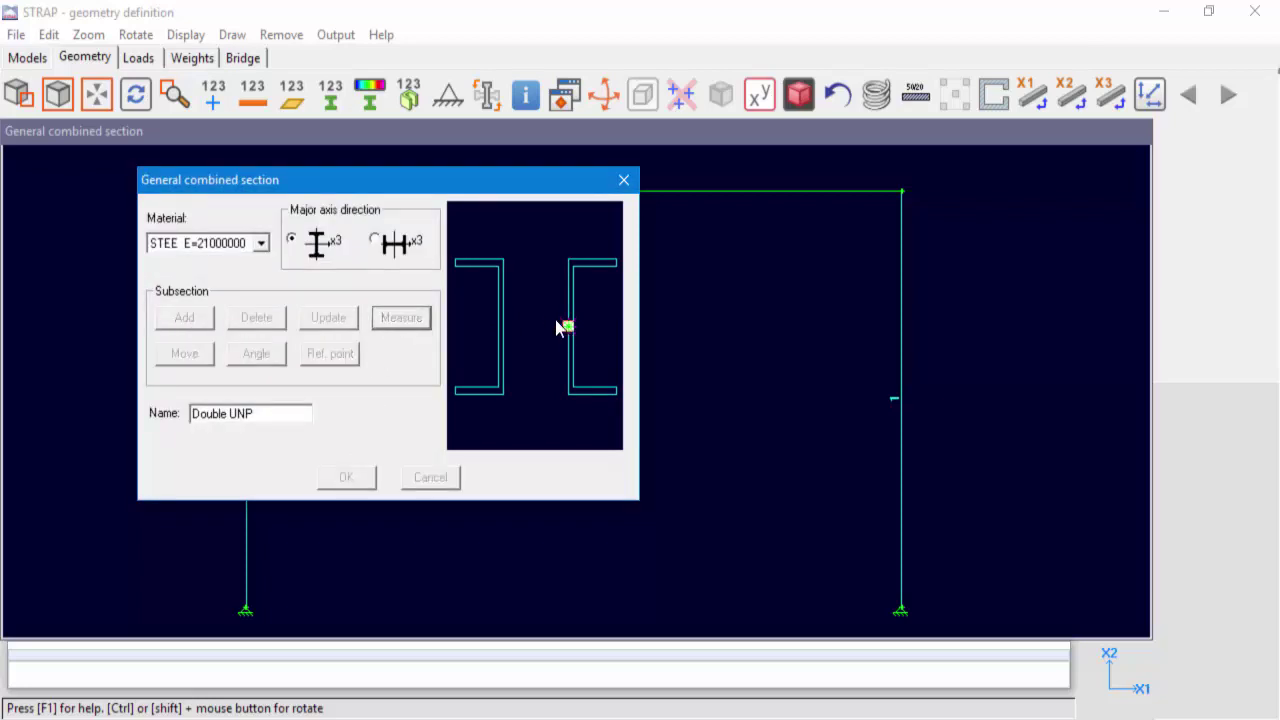
{"action": "left_click", "coordinate": [456, 261]}
{"action": "left_click", "coordinate": [616, 260]}
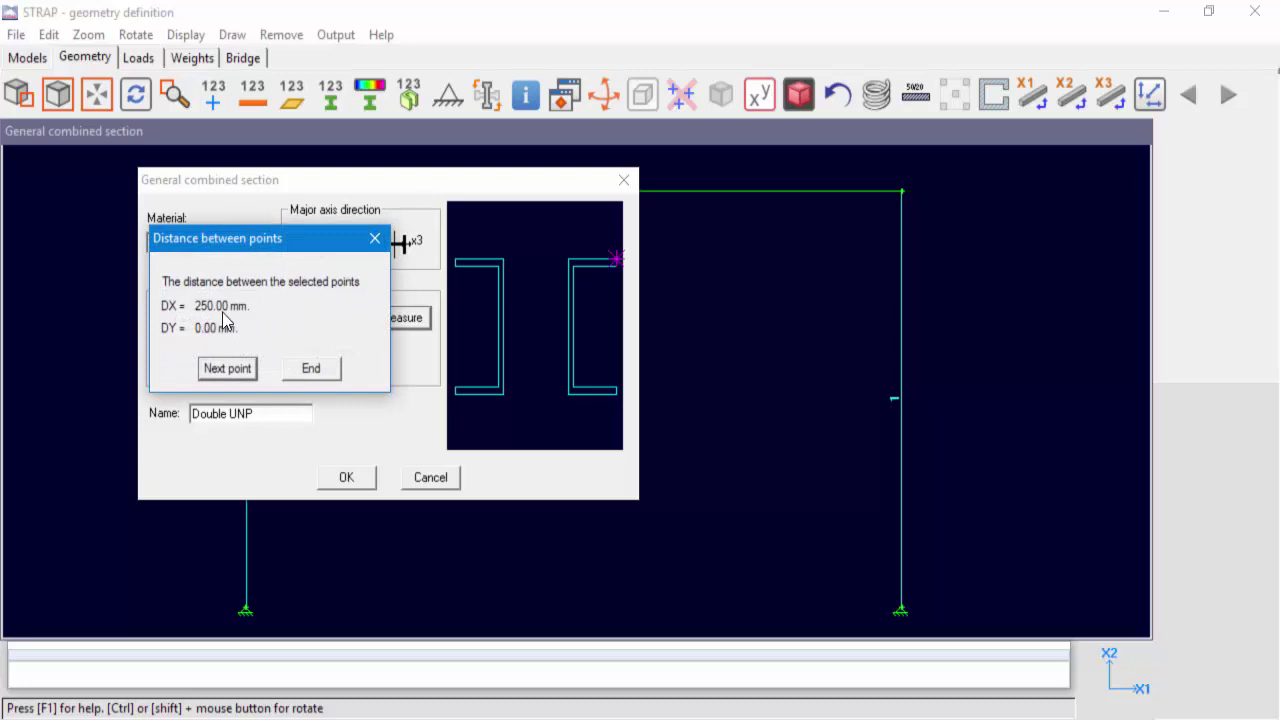
{"action": "left_click", "coordinate": [314, 369]}
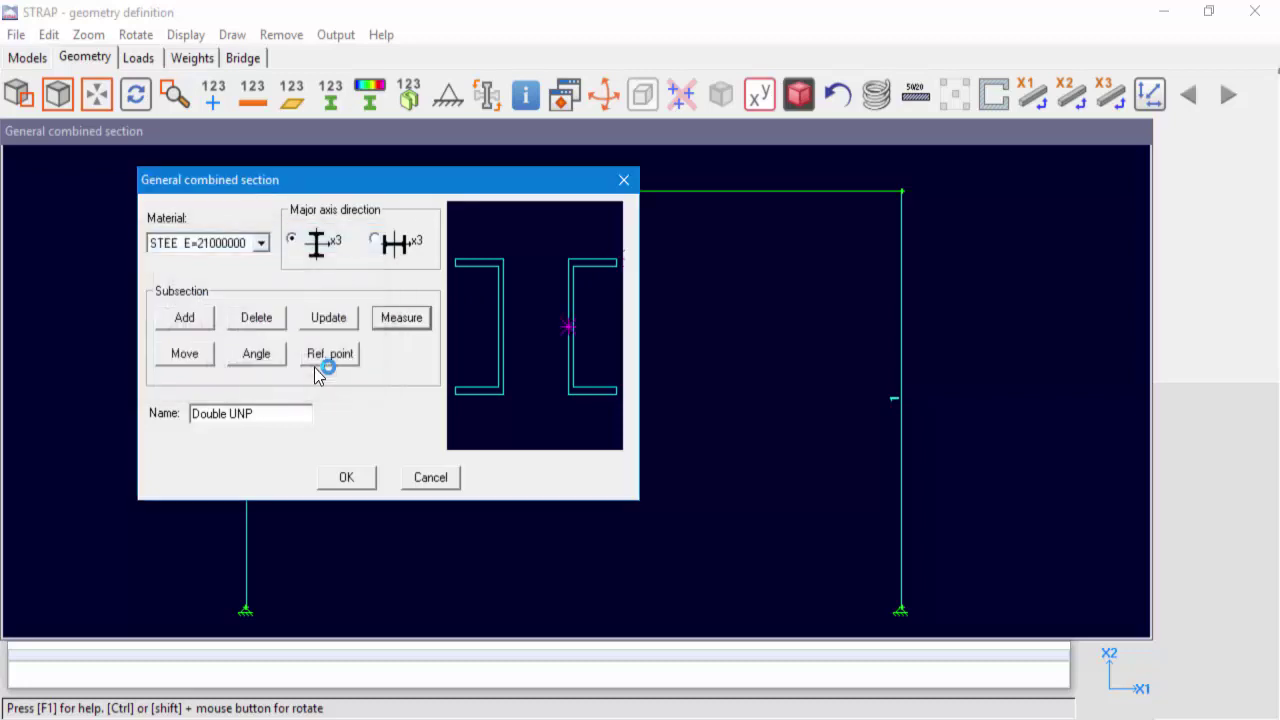
{"action": "left_click", "coordinate": [186, 320]}
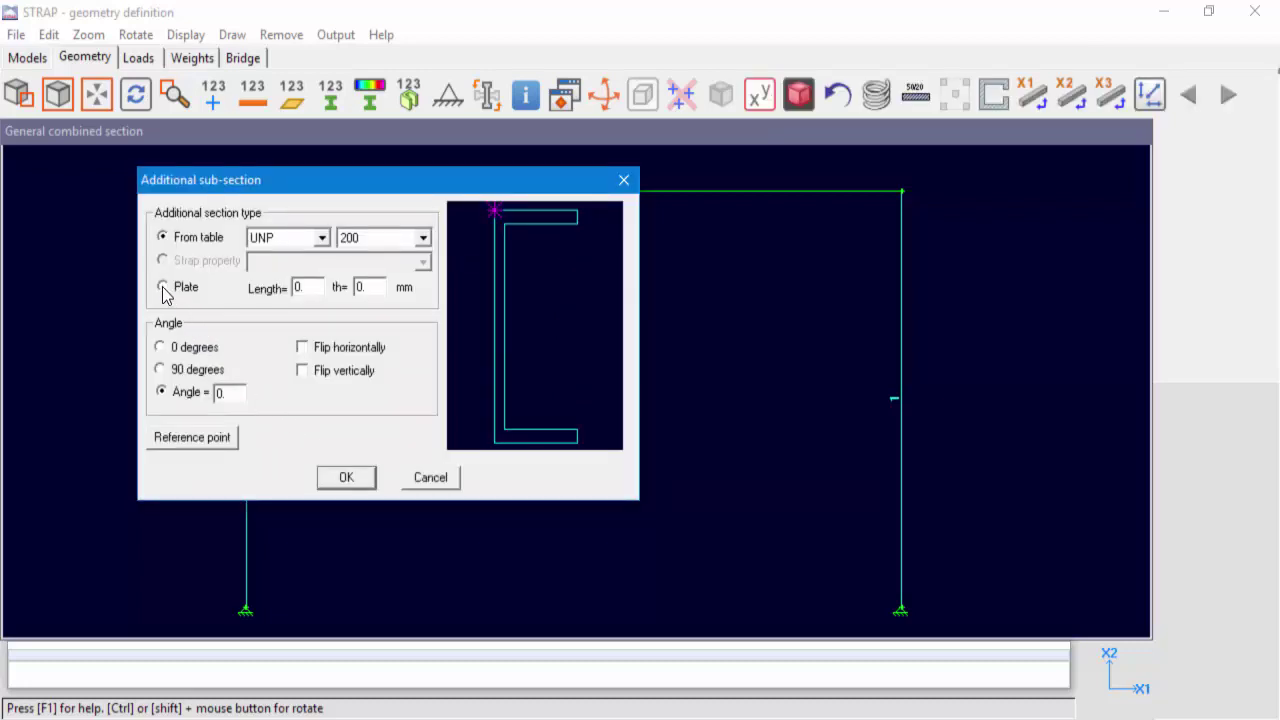
Define a 250 × 8 mm plate sub-section referenced at its left end
{"action": "left_click", "coordinate": [163, 288]}
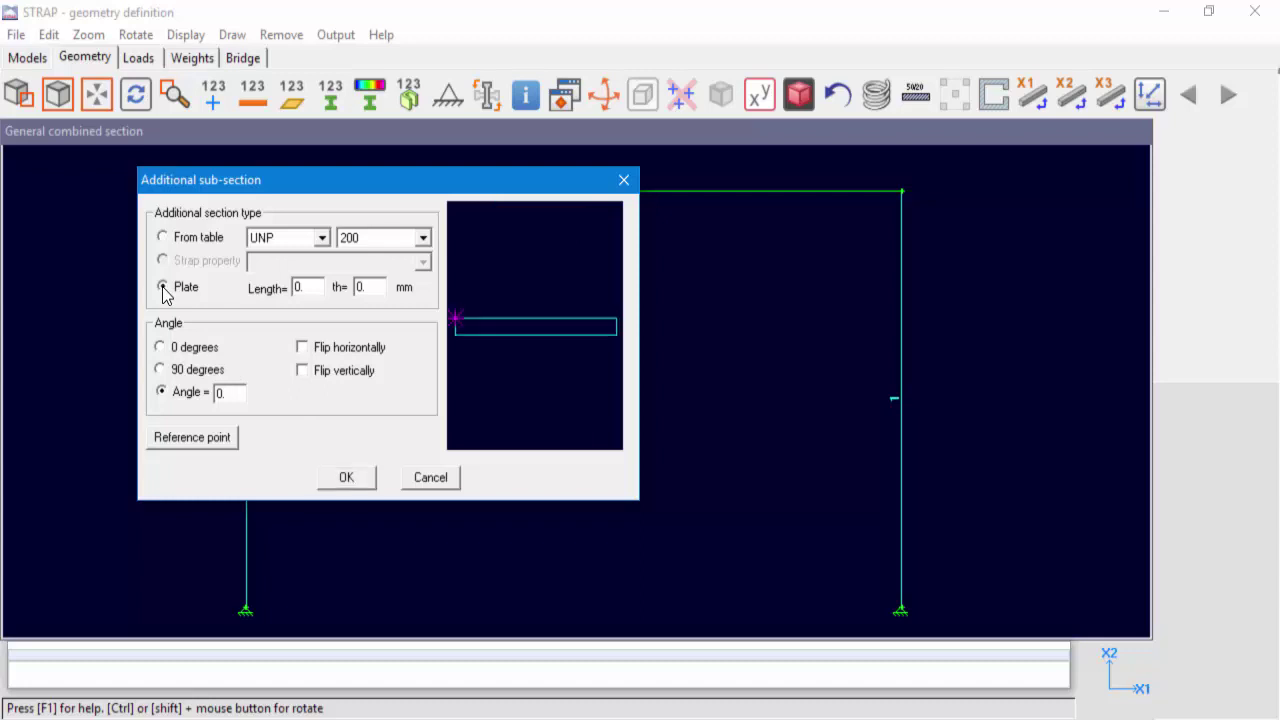
{"action": "double_click", "coordinate": [311, 287]}
{"action": "type", "text": "250"}
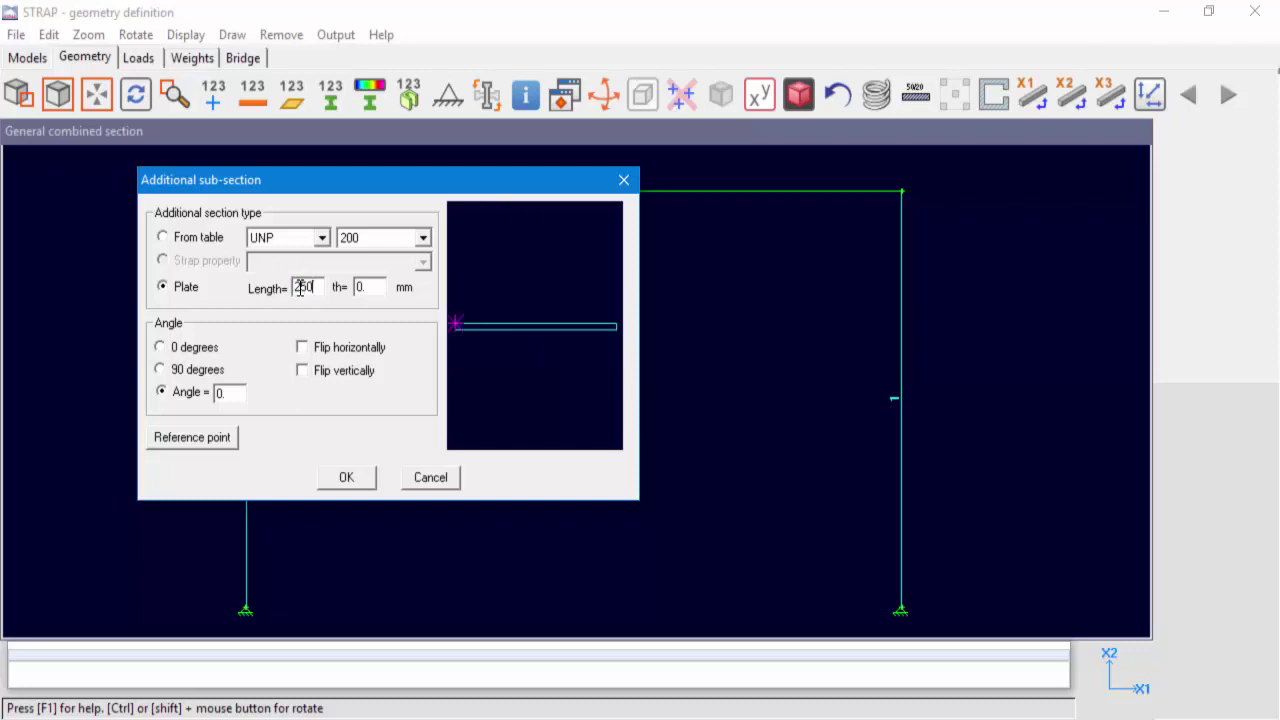
{"action": "key", "text": "Tab"}
{"action": "type", "text": "8"}
{"action": "left_click", "coordinate": [194, 444]}
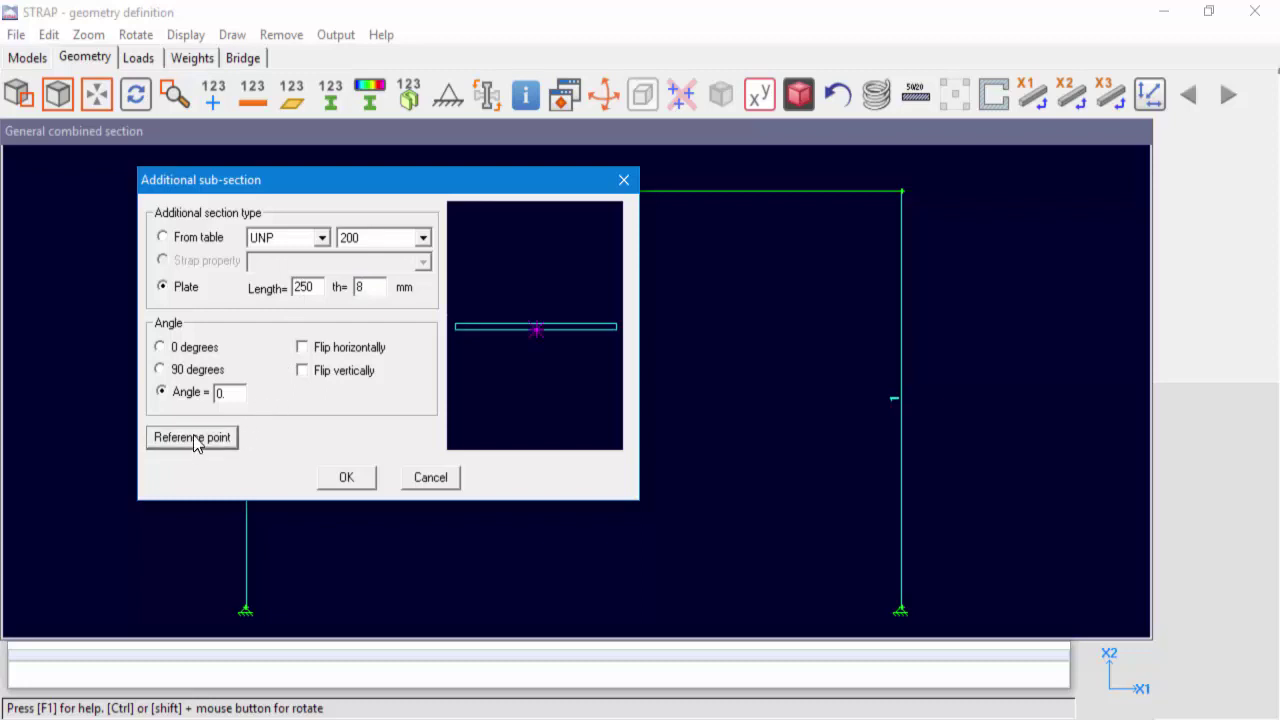
{"action": "left_click", "coordinate": [194, 444]}
{"action": "left_click", "coordinate": [465, 327]}
{"action": "left_click", "coordinate": [343, 478]}
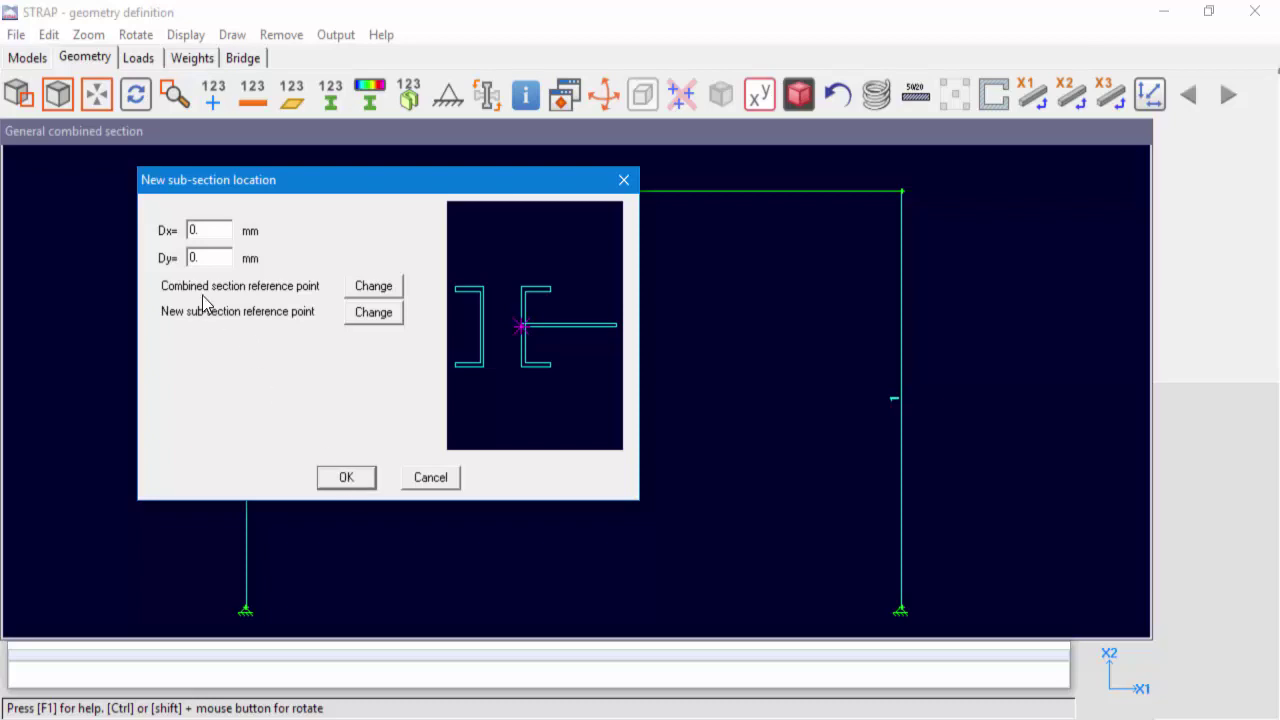
Place the plate across the channel tops at the section's top-left corner
{"action": "left_click", "coordinate": [377, 285]}
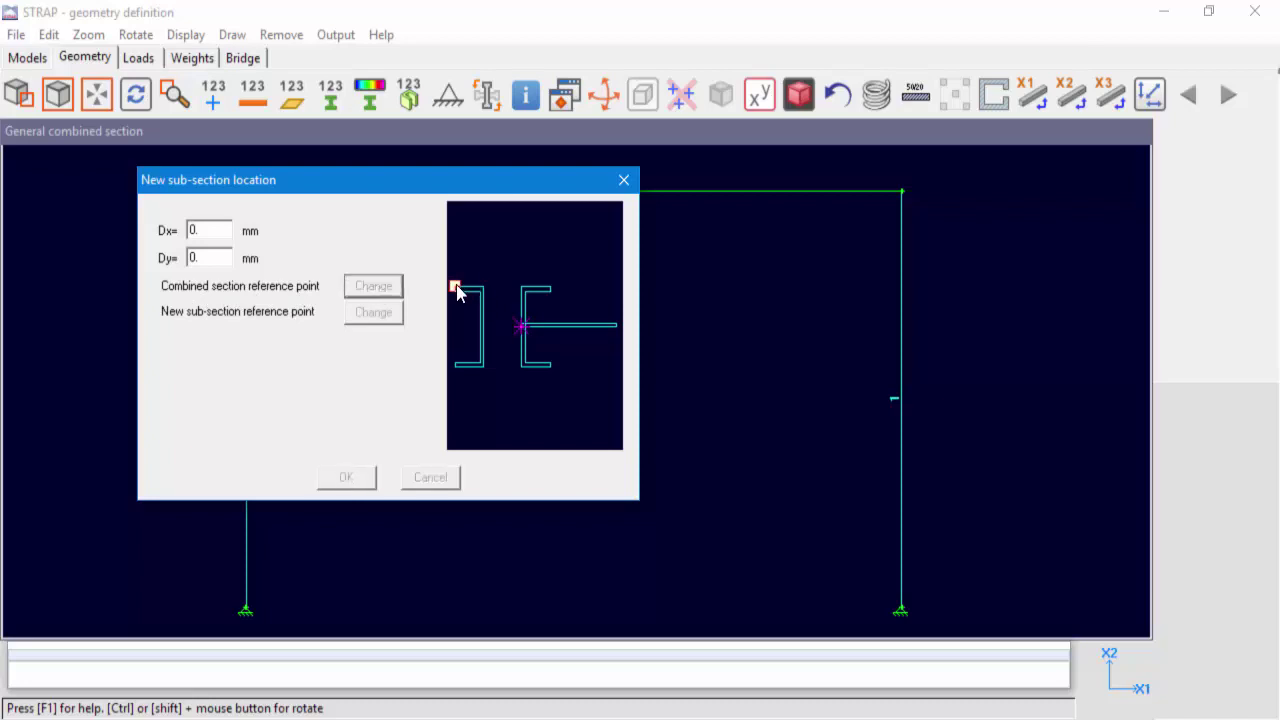
{"action": "left_click", "coordinate": [455, 287]}
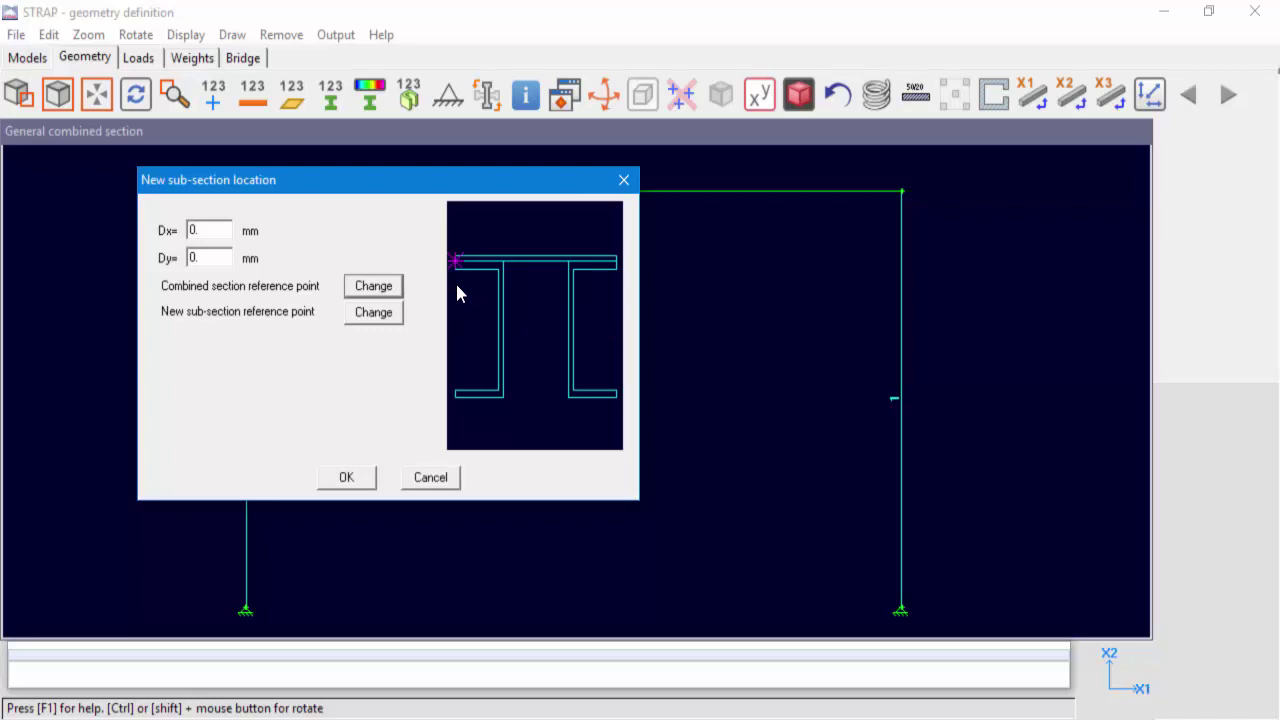
{"action": "left_click", "coordinate": [358, 478]}
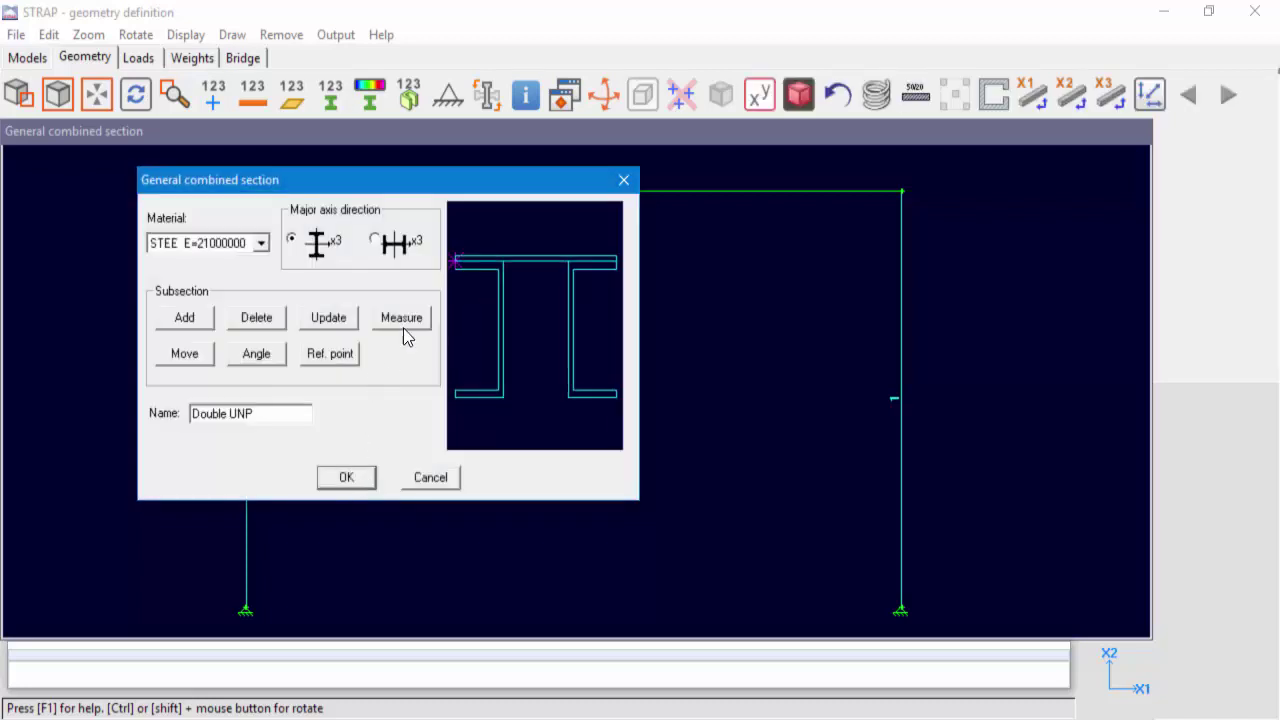
Measure the 100 mm gap between the two channels
{"action": "left_click", "coordinate": [404, 318]}
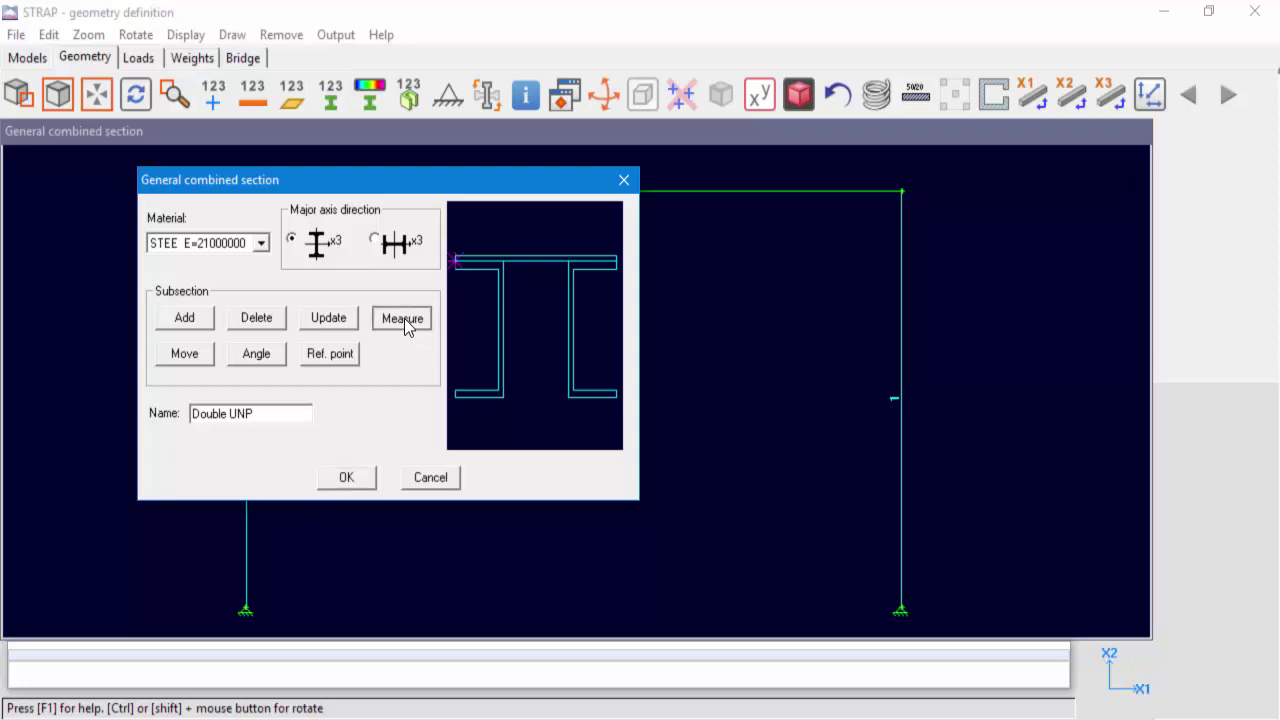
{"action": "left_click", "coordinate": [504, 399]}
{"action": "left_click", "coordinate": [556, 398]}
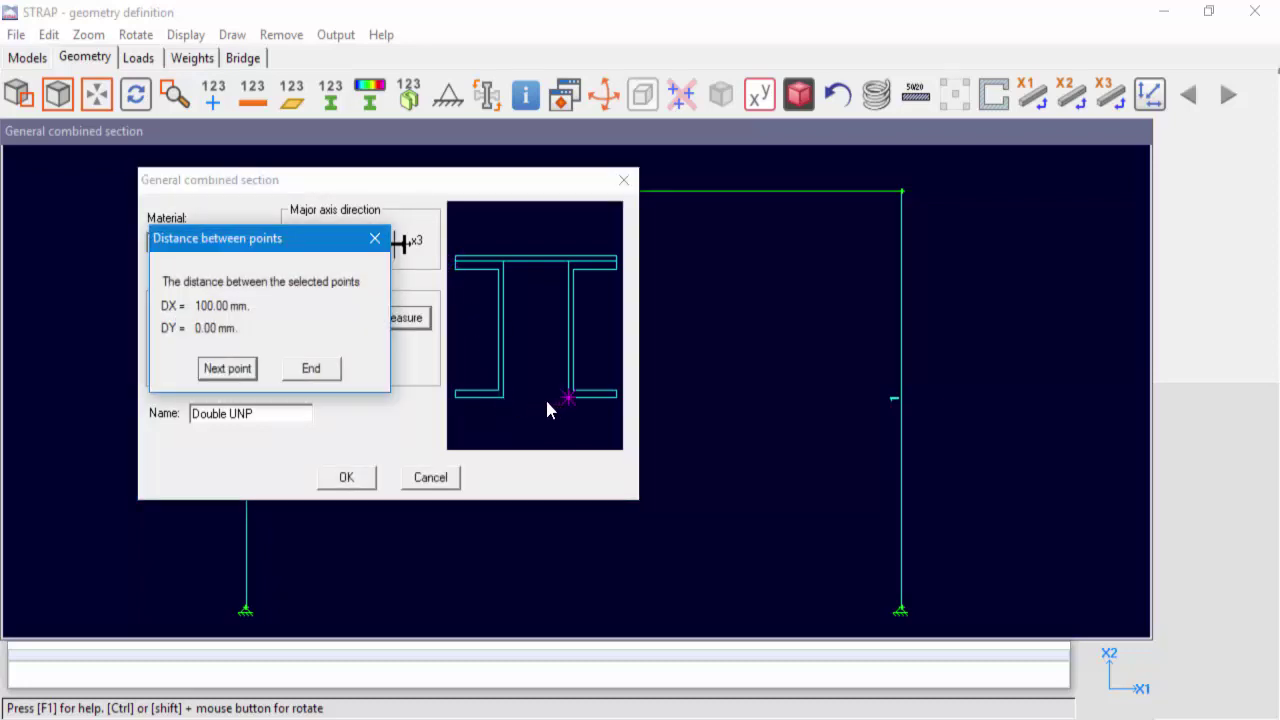
{"action": "left_click", "coordinate": [309, 368]}
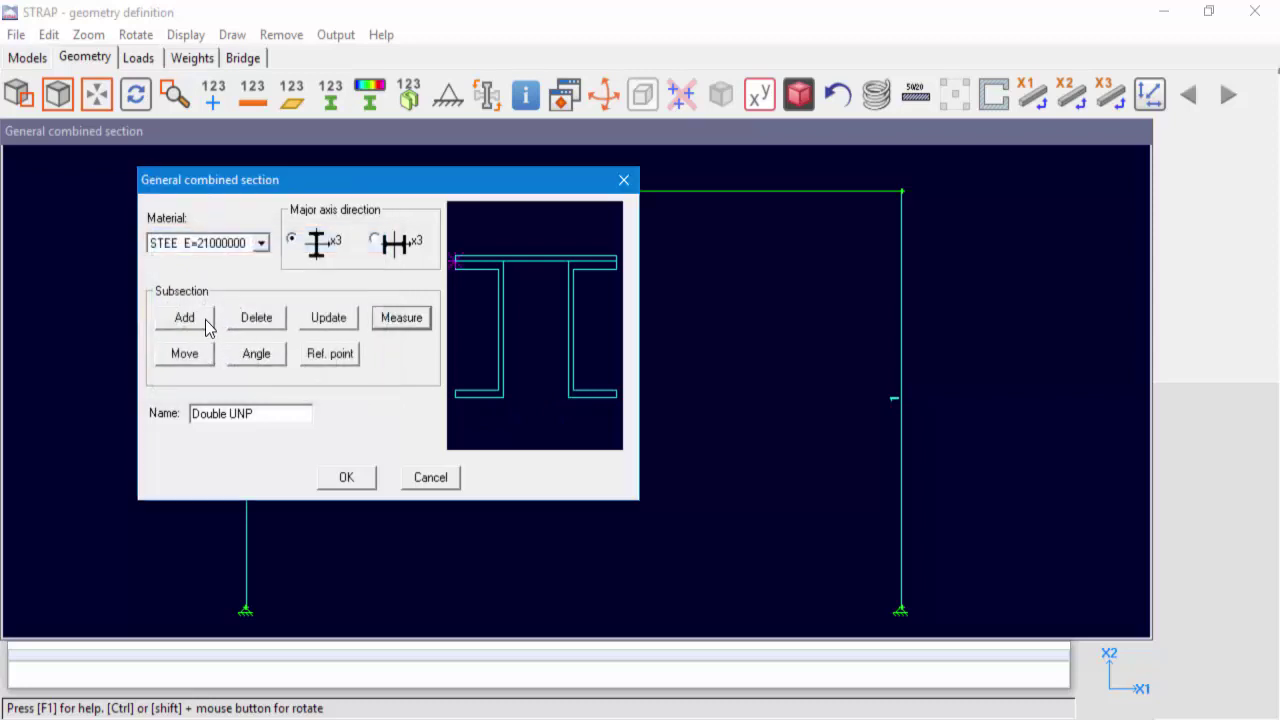
Define another plate of length 100 mm, referenced at its left corner
{"action": "left_click", "coordinate": [203, 317]}
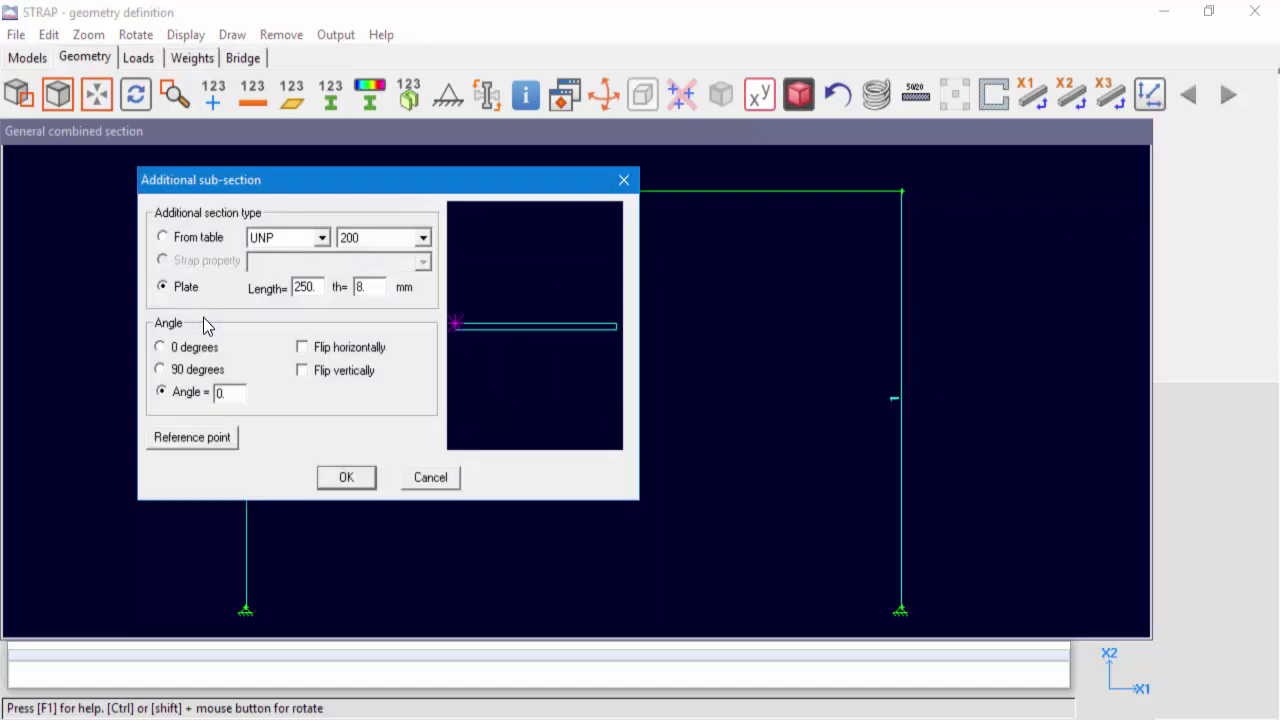
{"action": "double_click", "coordinate": [318, 288]}
{"action": "type", "text": "100"}
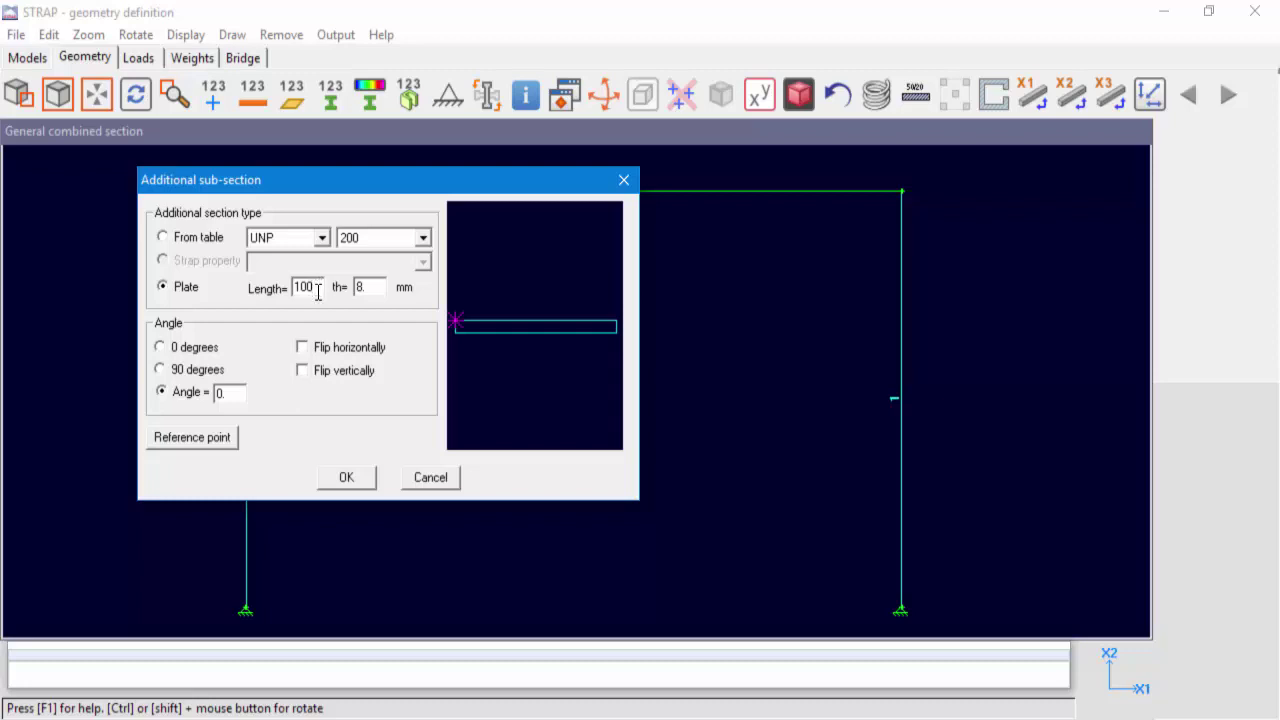
{"action": "left_click", "coordinate": [228, 439]}
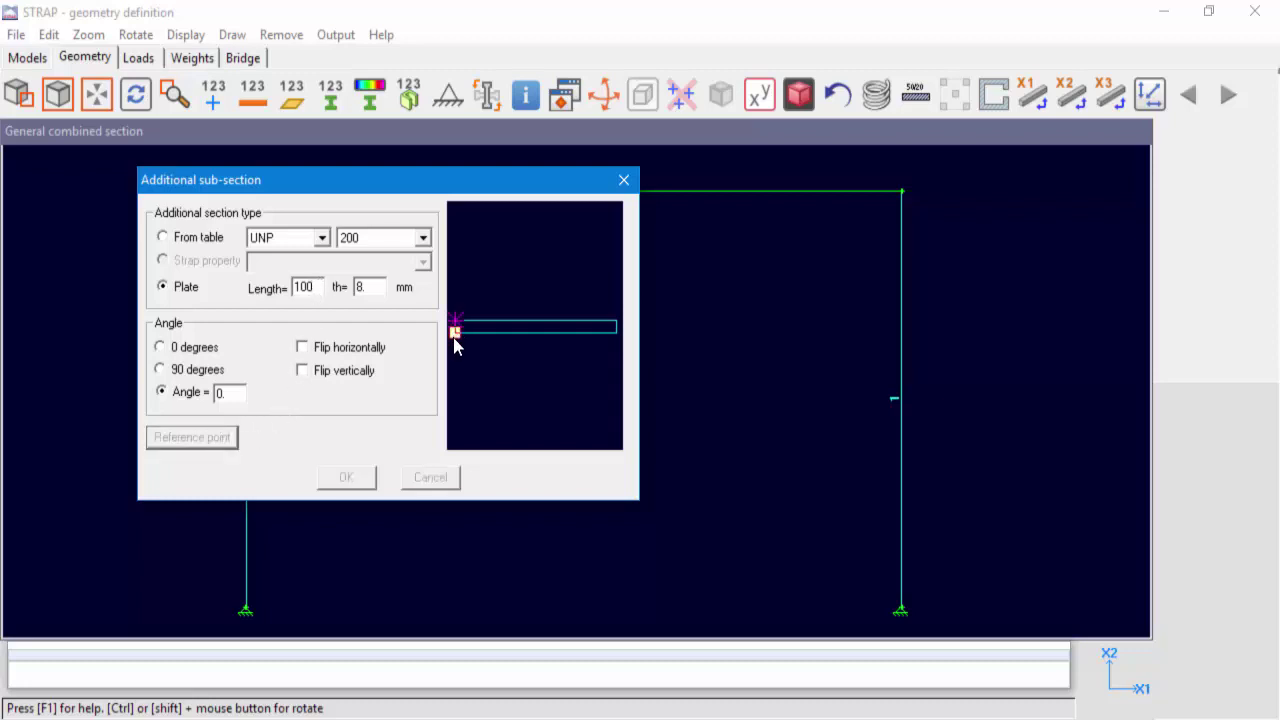
{"action": "left_click", "coordinate": [454, 339]}
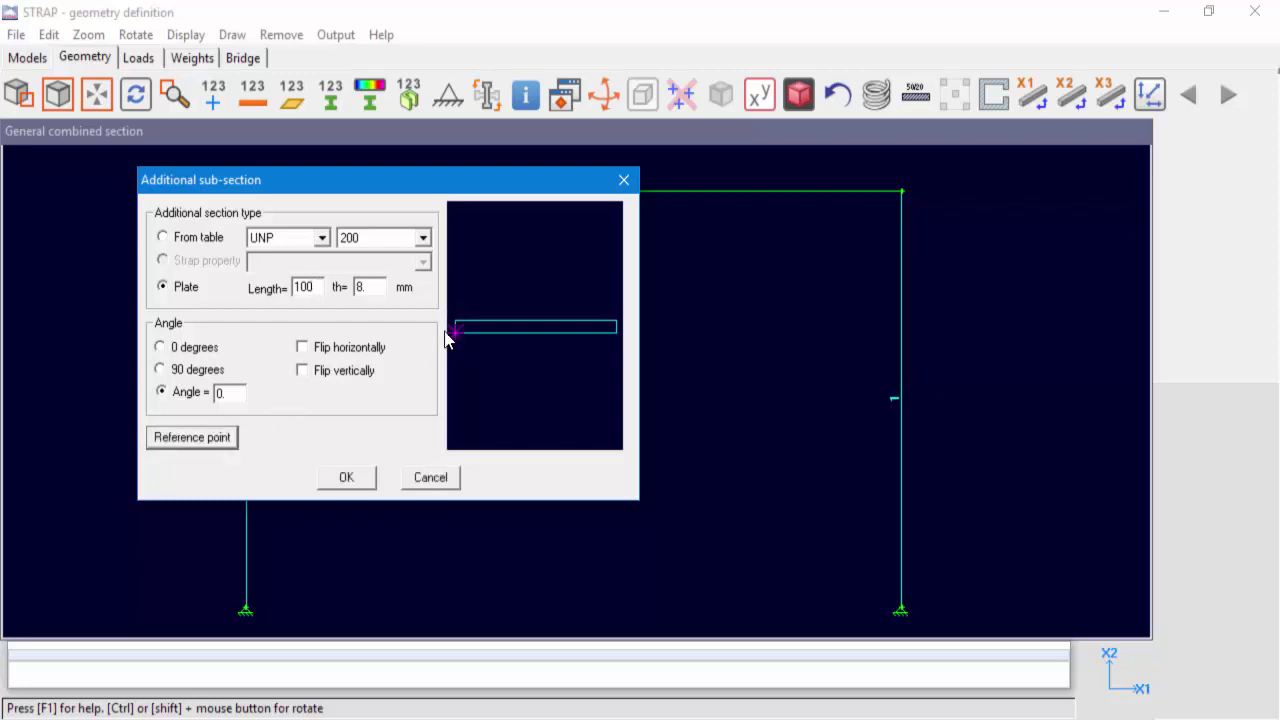
{"action": "left_click", "coordinate": [347, 480]}
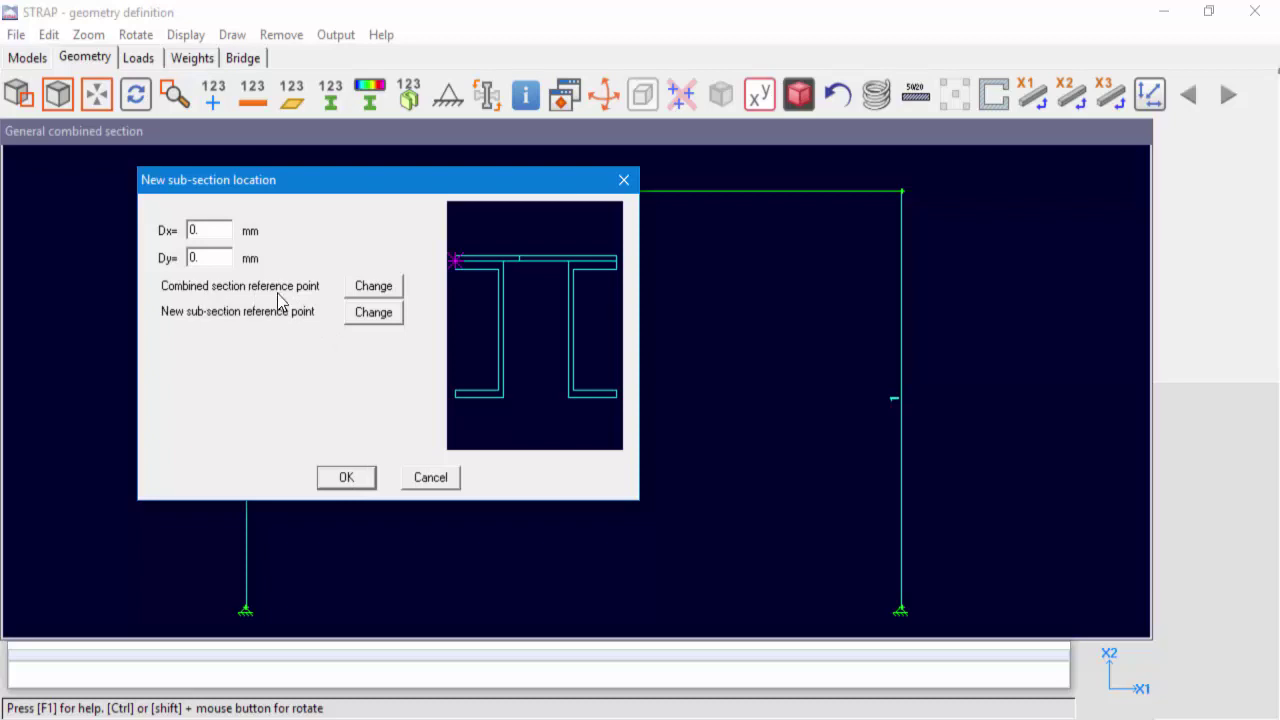
Place the 100 mm plate at the bottom flange corner, bridging the channels
{"action": "left_click", "coordinate": [378, 287]}
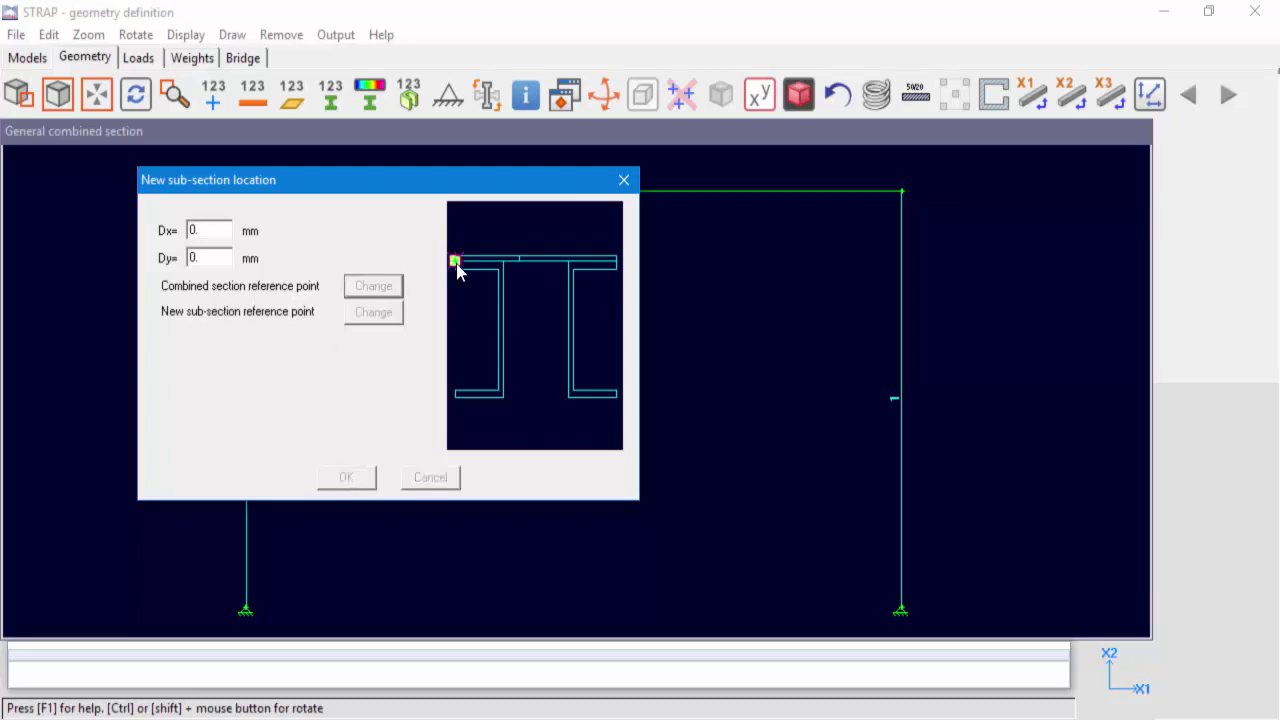
{"action": "left_click", "coordinate": [505, 398]}
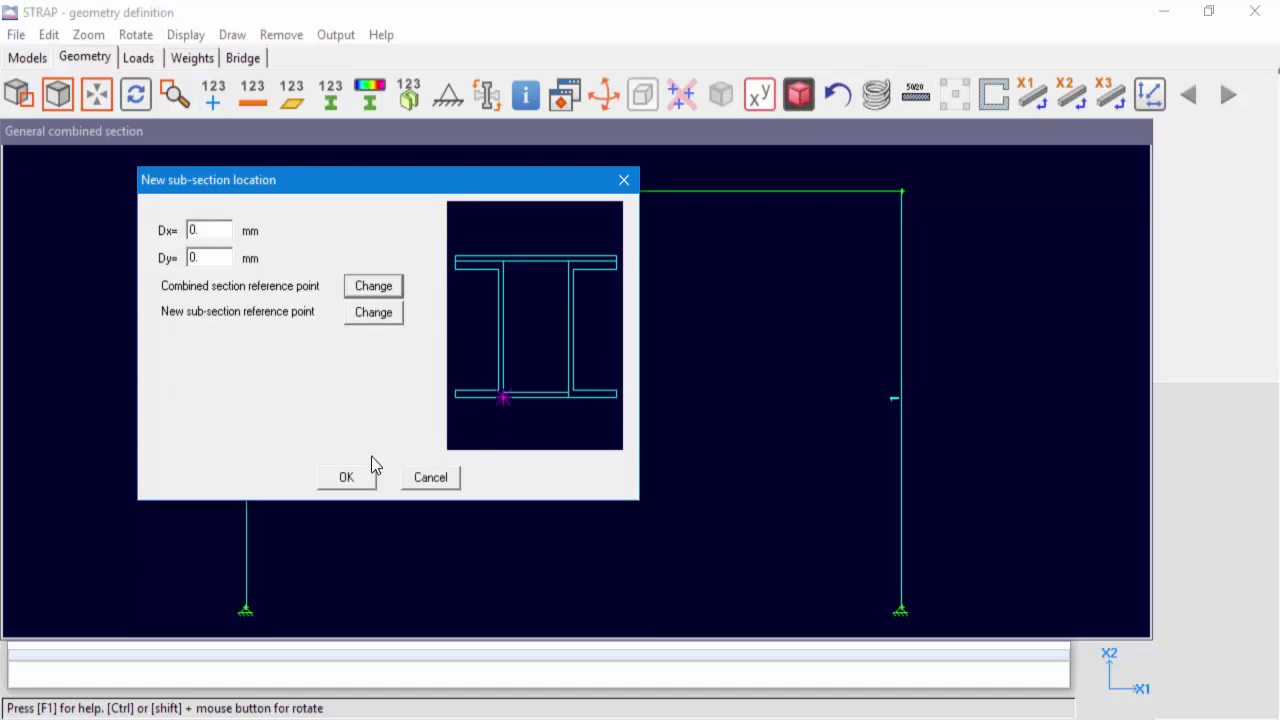
{"action": "left_click", "coordinate": [340, 480]}
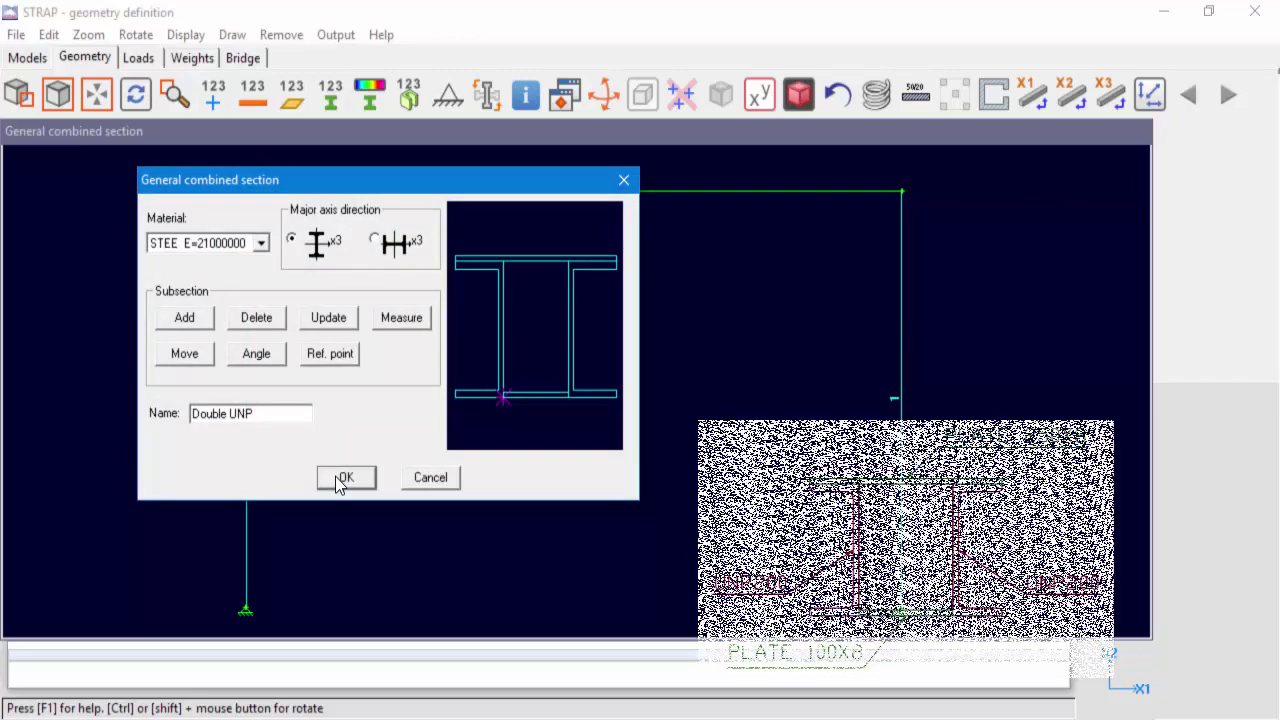
Save the Double UNP section as property 1 and begin defining property group 2
{"action": "left_click", "coordinate": [346, 477]}
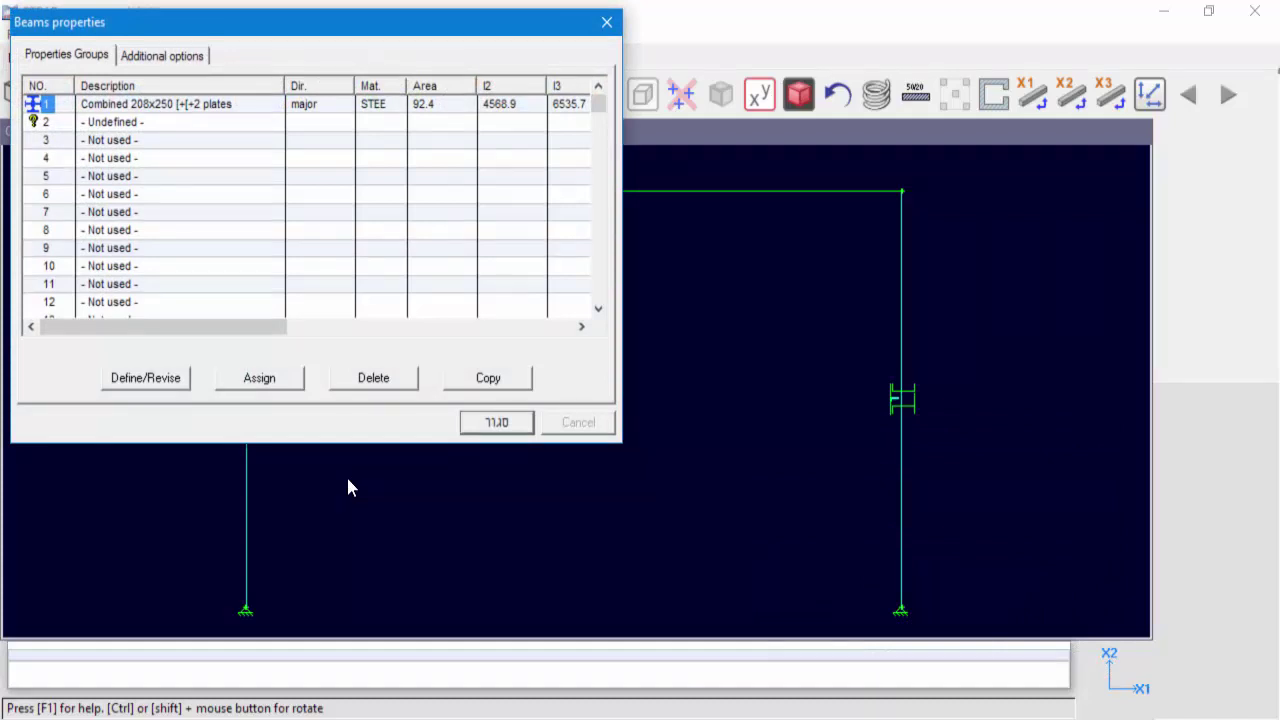
{"action": "left_click", "coordinate": [46, 122]}
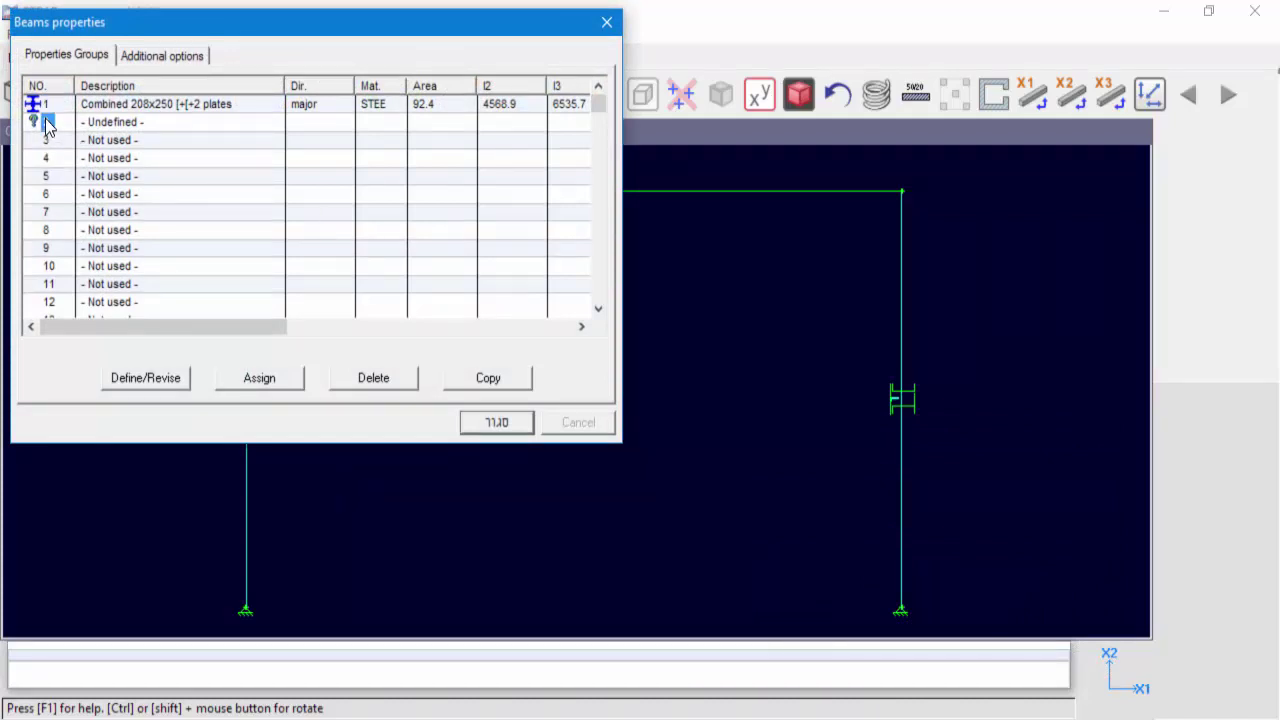
{"action": "left_click", "coordinate": [146, 379]}
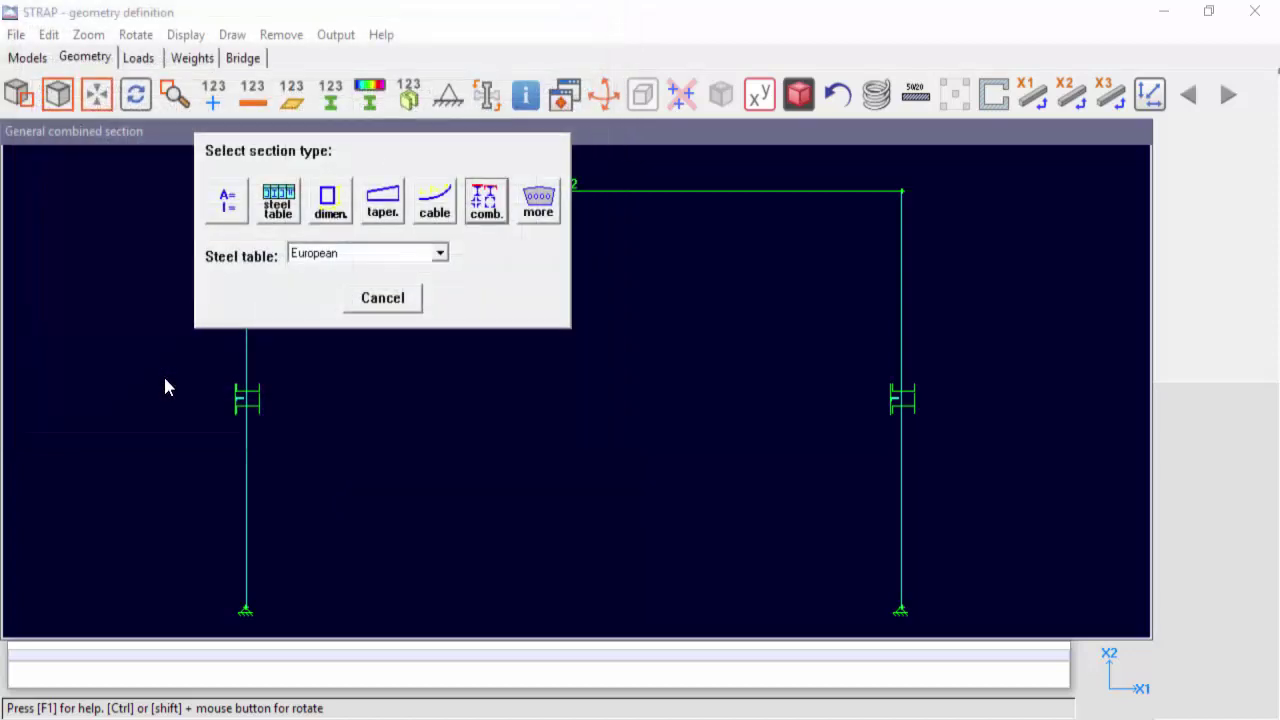
Start a general combined section with a table IPE 200, referenced at its top flange centre
{"action": "left_click", "coordinate": [488, 205]}
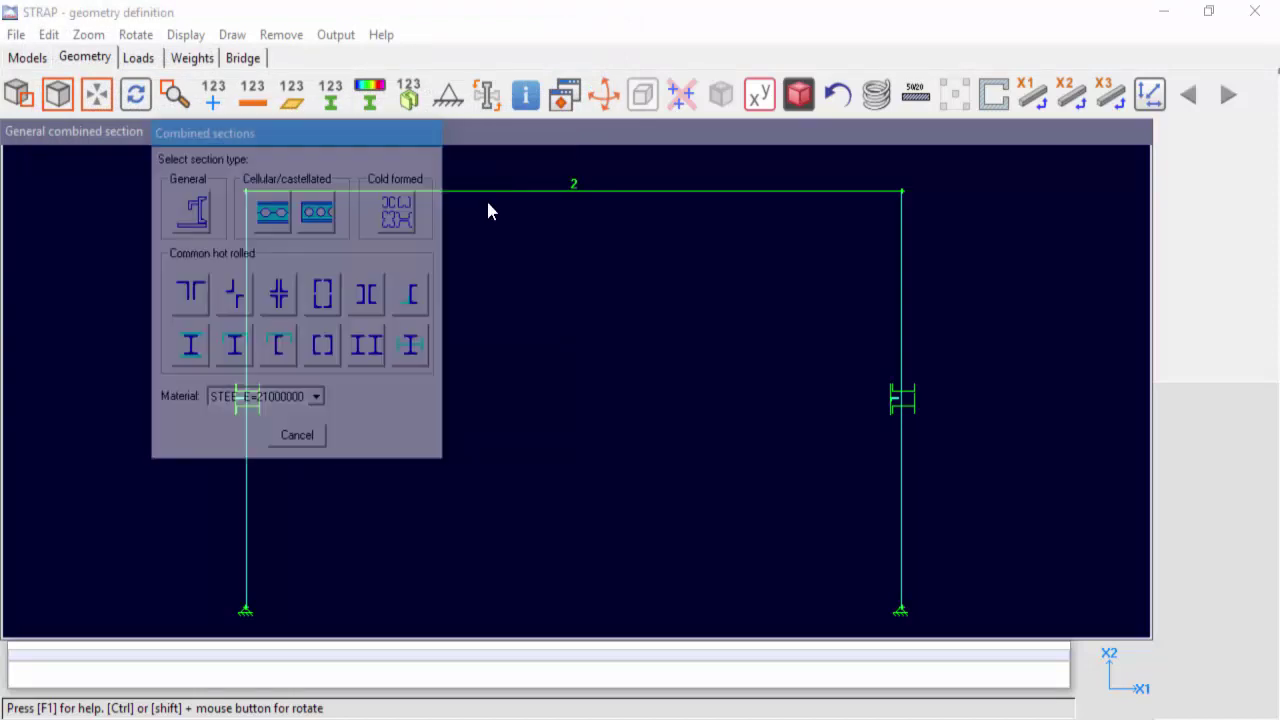
{"action": "left_click", "coordinate": [193, 215]}
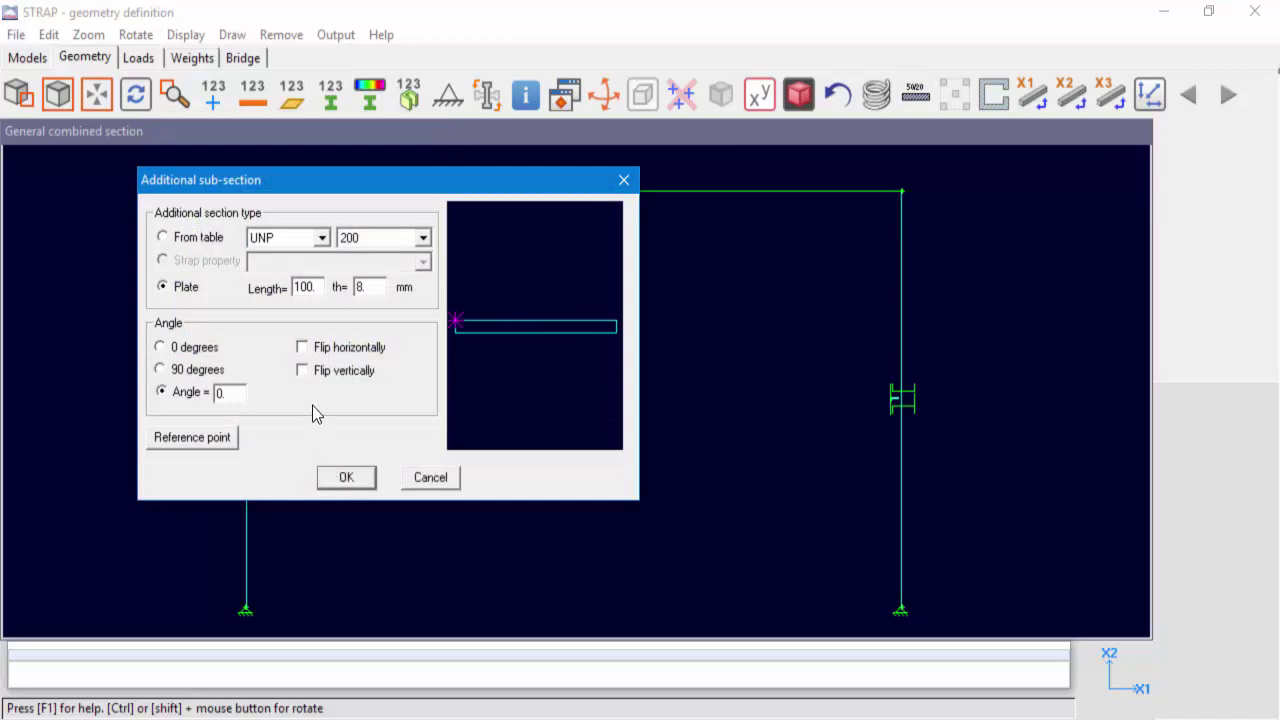
{"action": "left_click", "coordinate": [202, 240]}
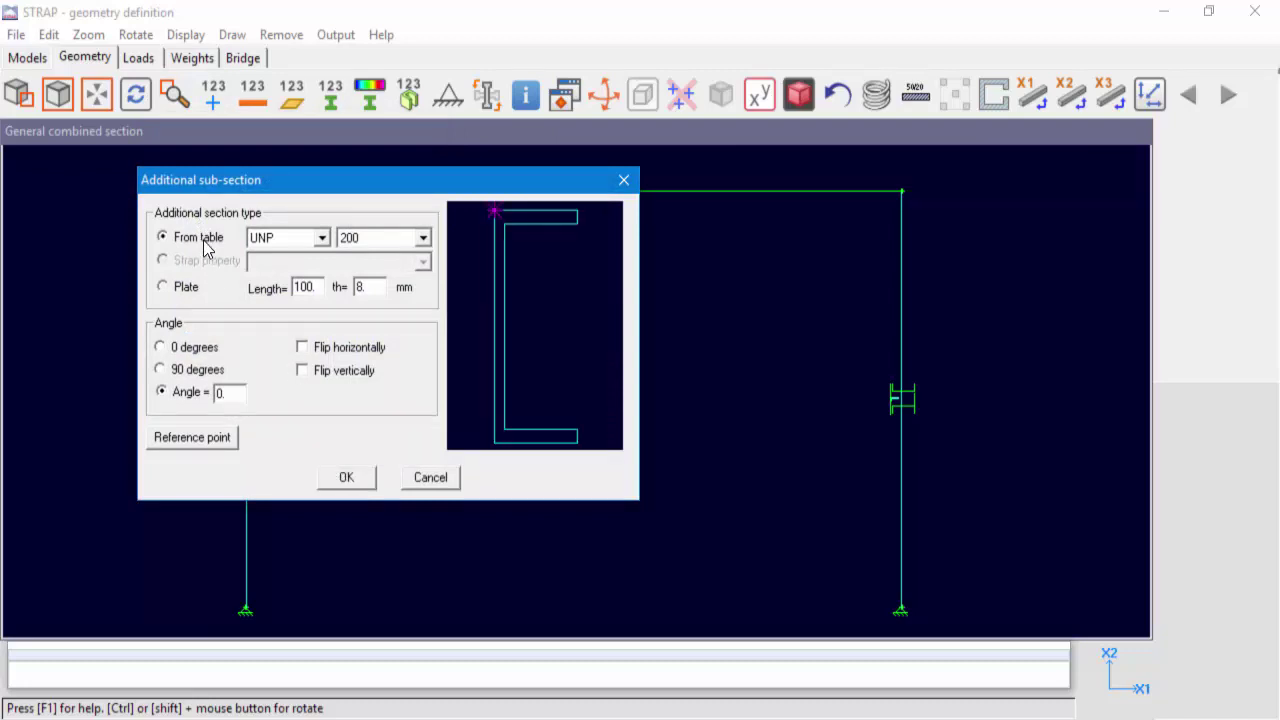
{"action": "left_click", "coordinate": [322, 239]}
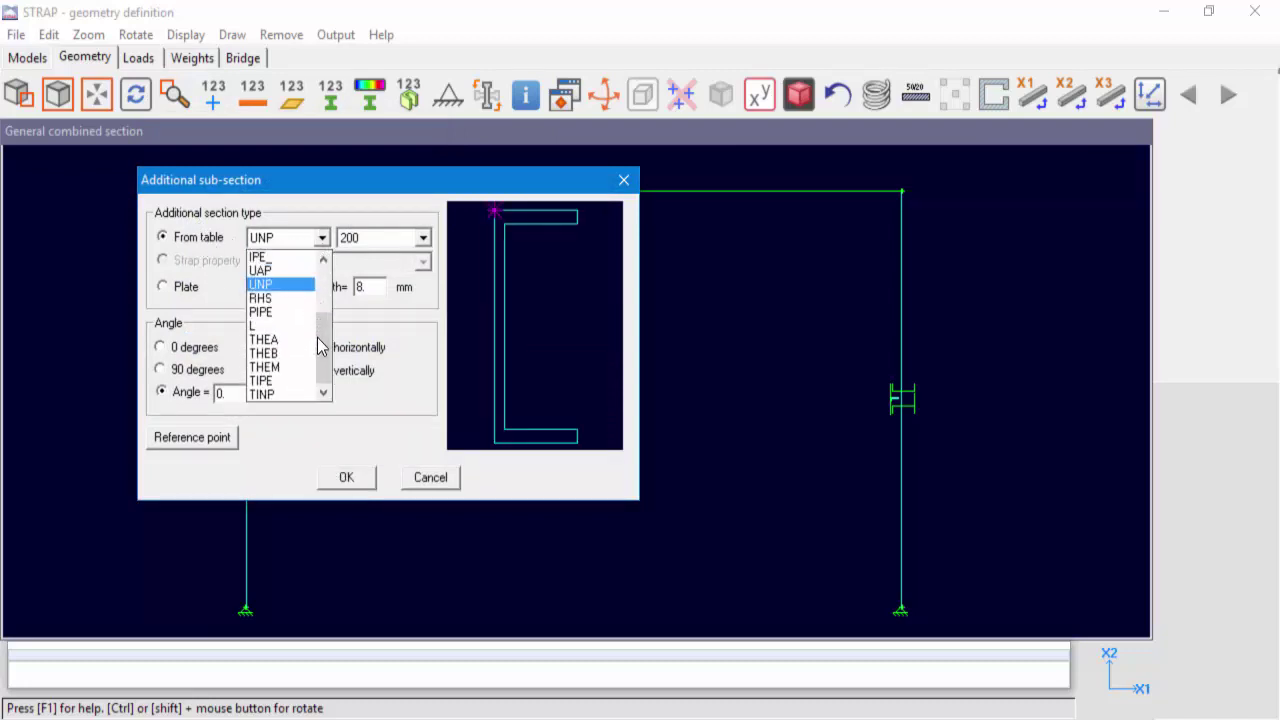
{"action": "left_click_drag", "start_coordinate": [323, 343], "coordinate": [314, 290]}
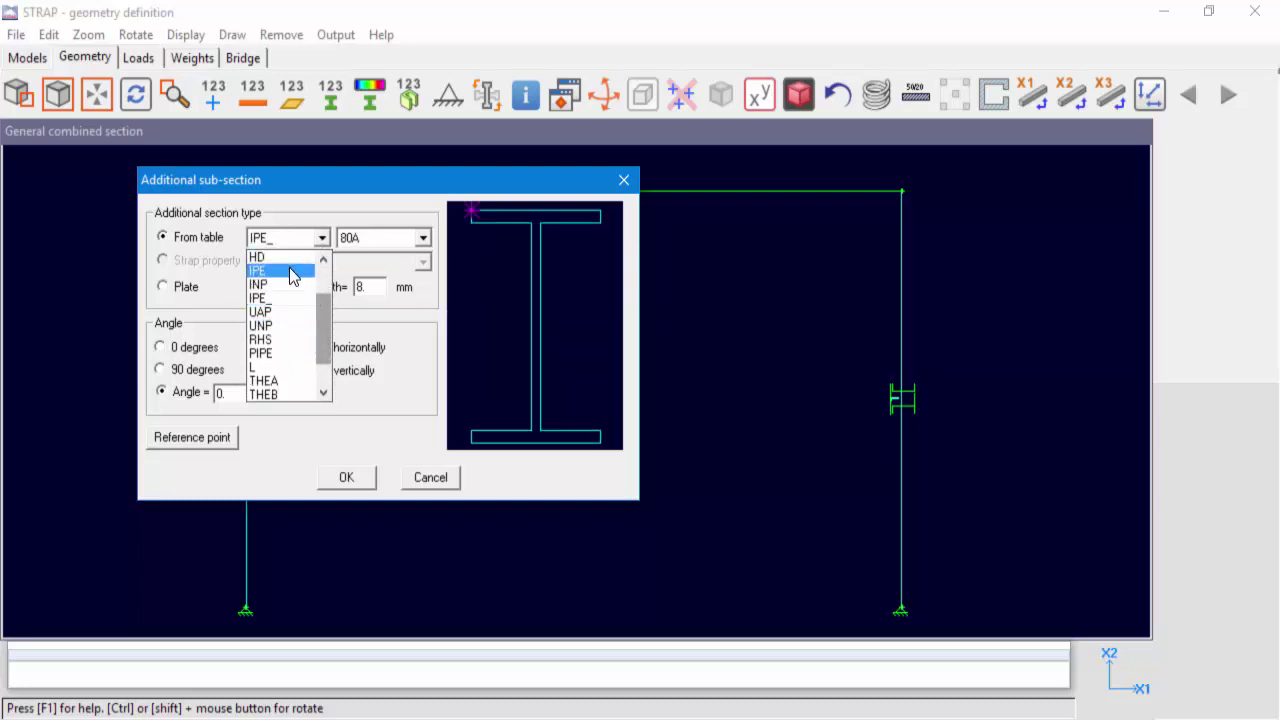
{"action": "left_click", "coordinate": [275, 271]}
{"action": "left_click", "coordinate": [423, 238]}
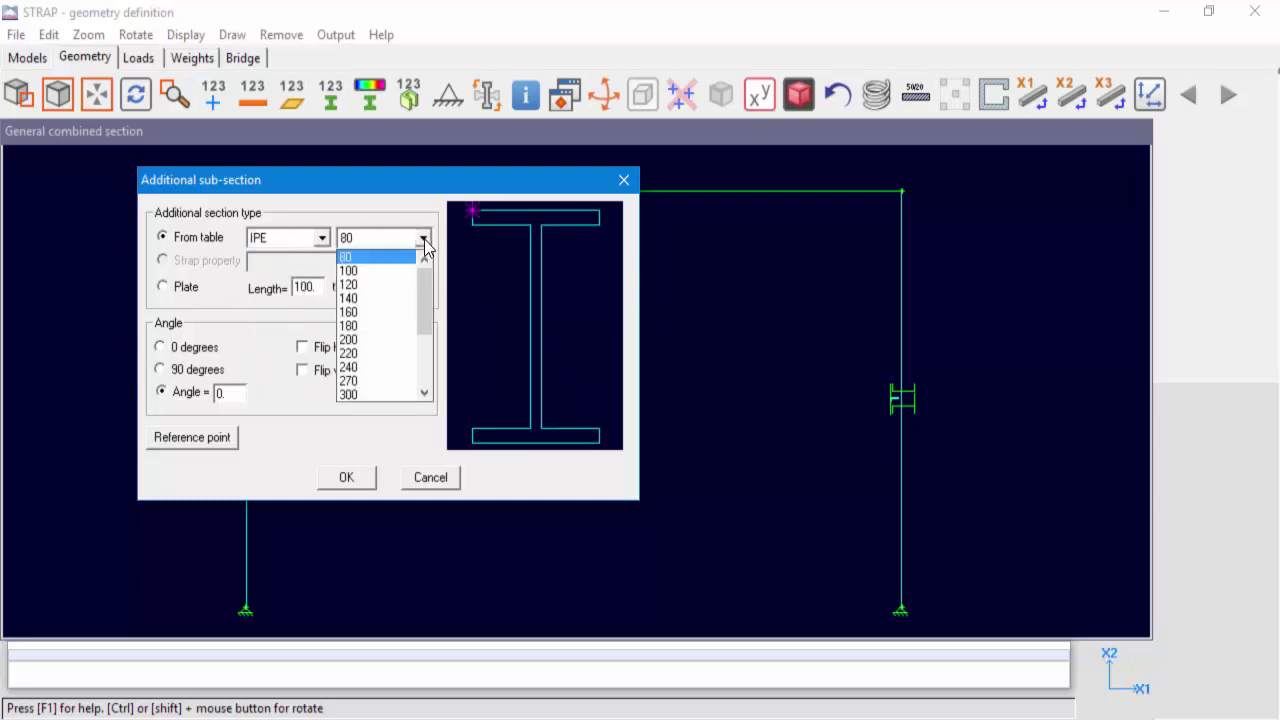
{"action": "left_click", "coordinate": [367, 341]}
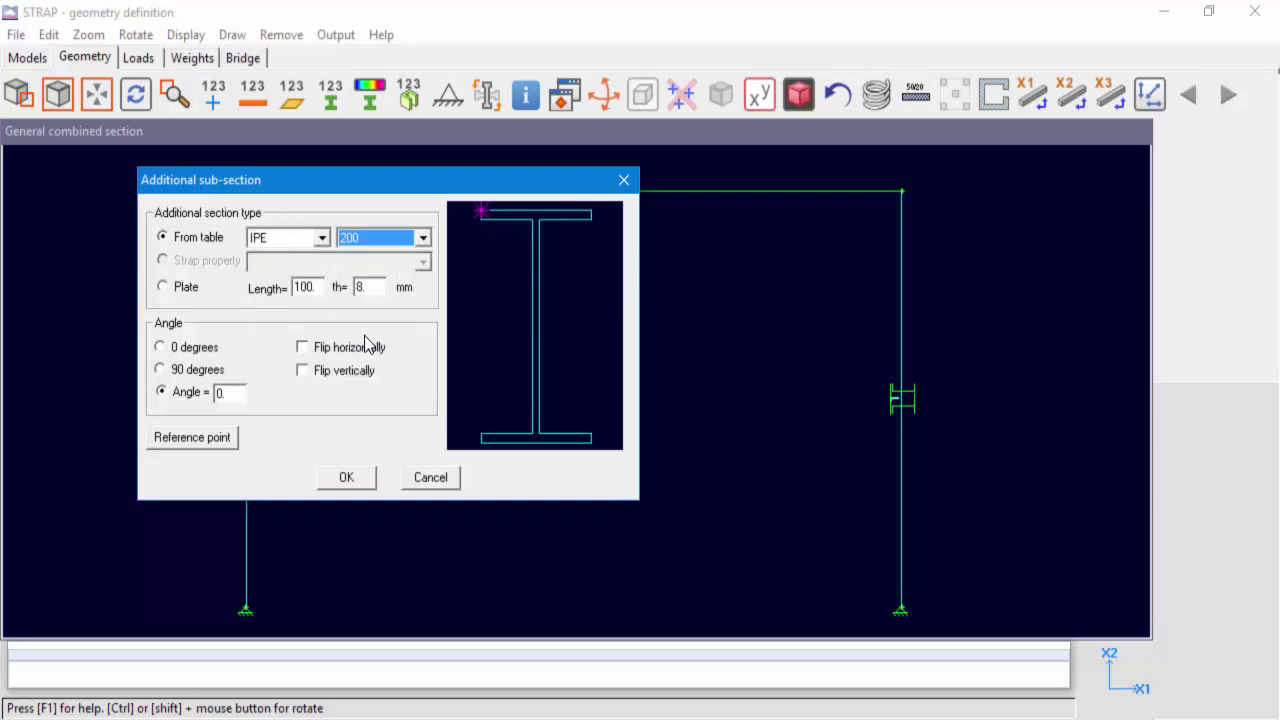
{"action": "left_click", "coordinate": [205, 446]}
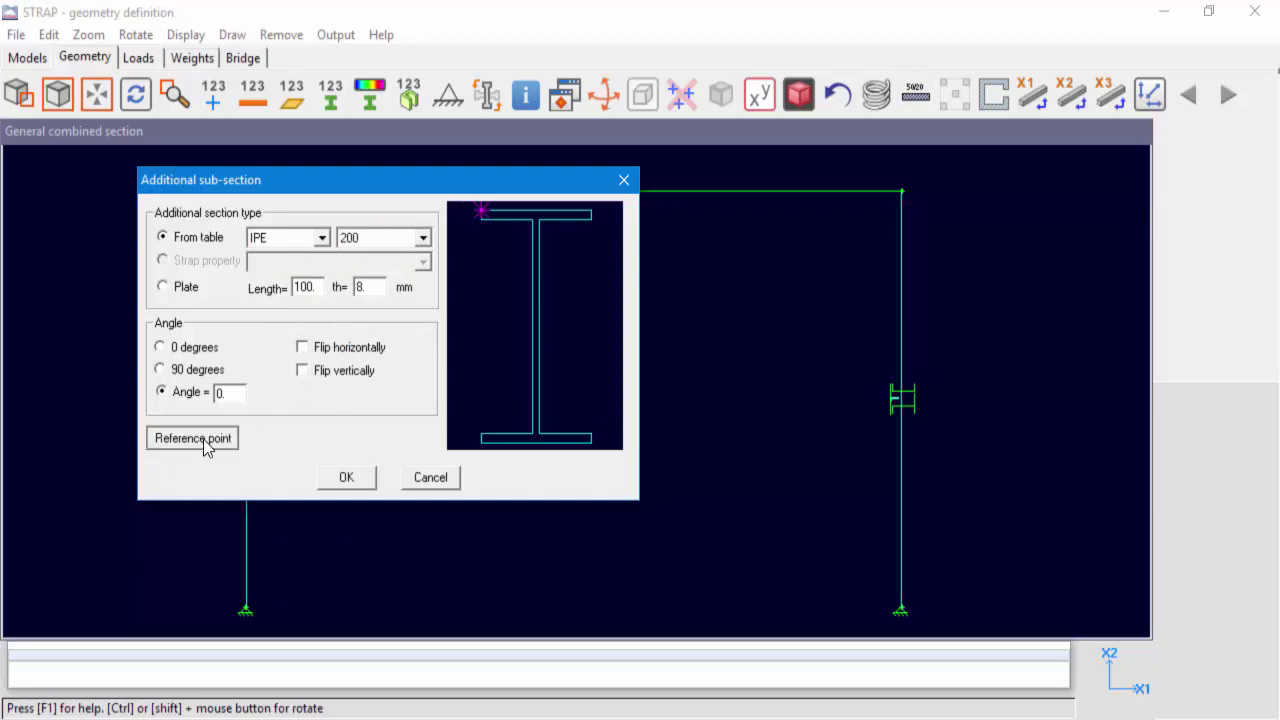
{"action": "left_click", "coordinate": [536, 215]}
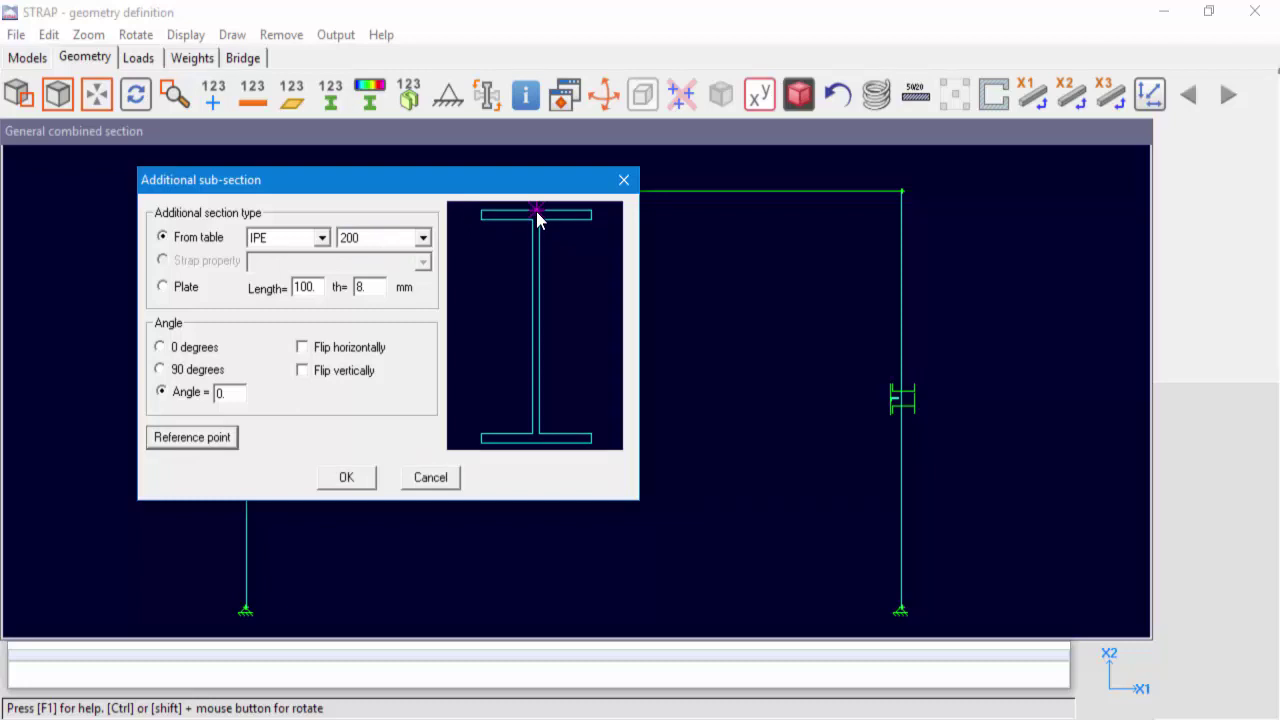
{"action": "left_click", "coordinate": [346, 479]}
Confirm the IPE 200 sub-section and name the combined section IPE200+UNP100
{"action": "left_click", "coordinate": [346, 479]}
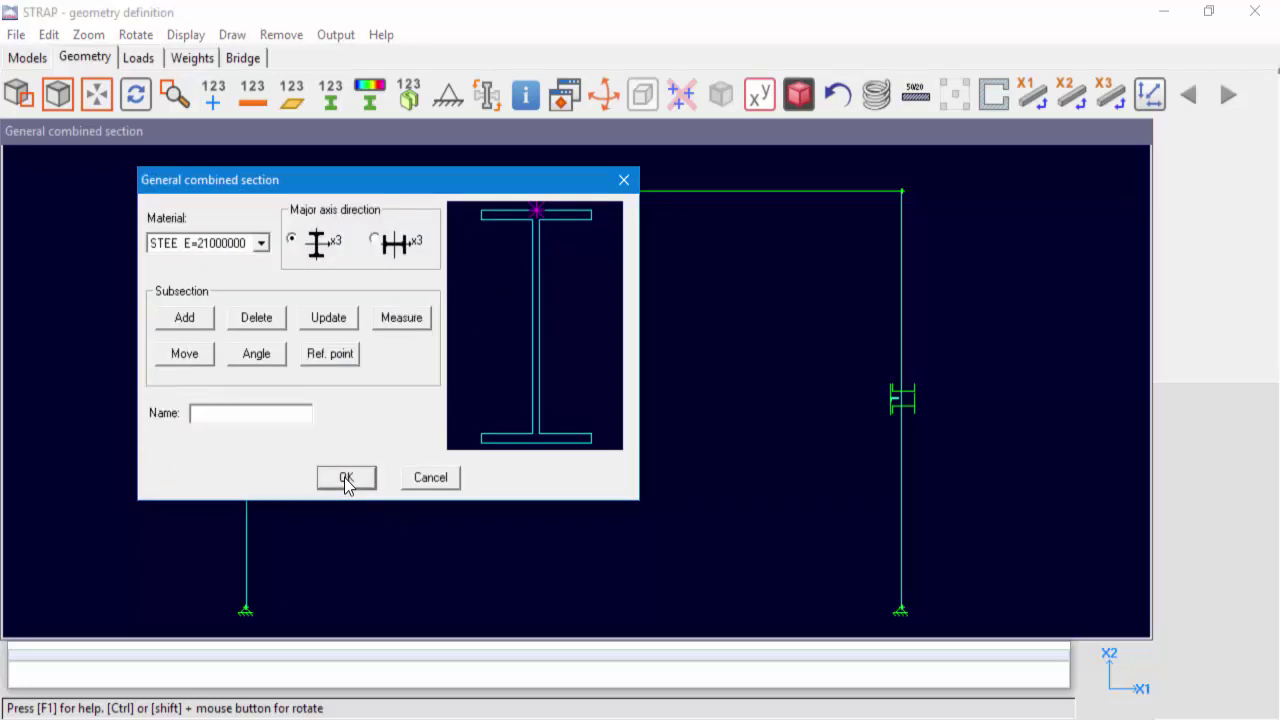
{"action": "left_click", "coordinate": [227, 414]}
{"action": "type", "text": "IPE200"}
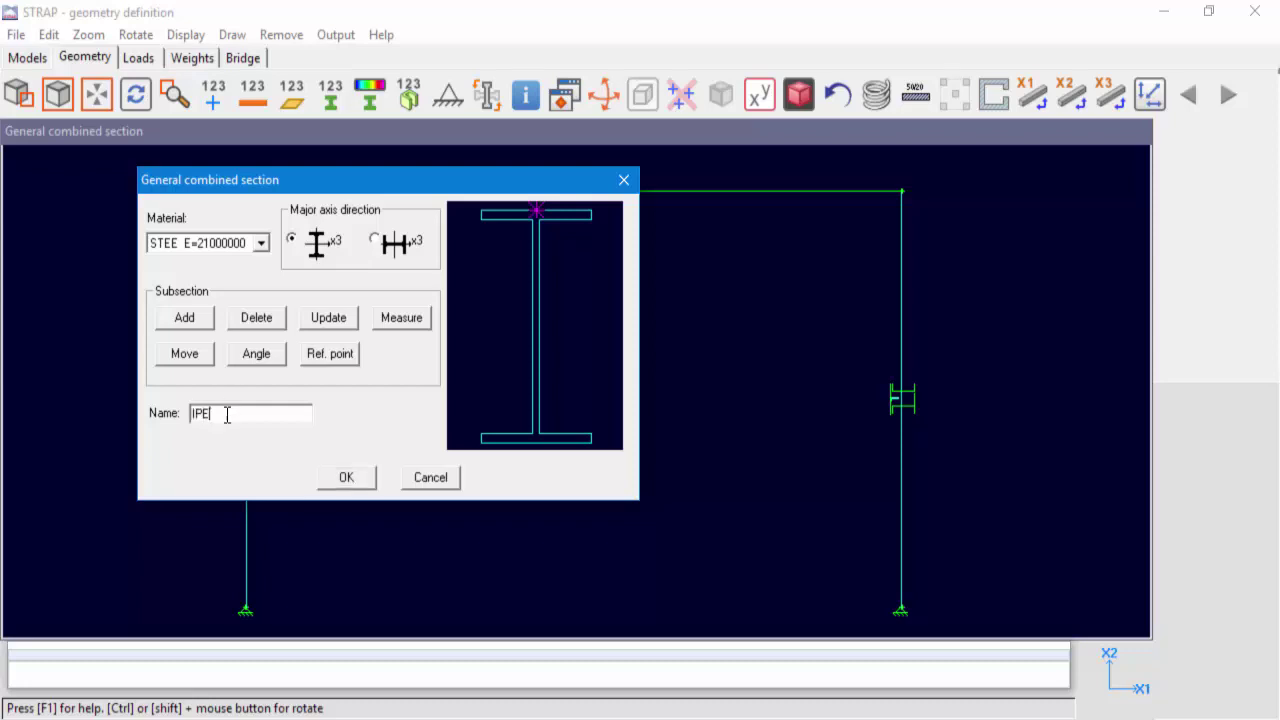
{"action": "type", "text": "UNP100"}
Add a UNP 100 channel rotated 90° referenced at its bottom centre, with zero offset
{"action": "left_click", "coordinate": [198, 317]}
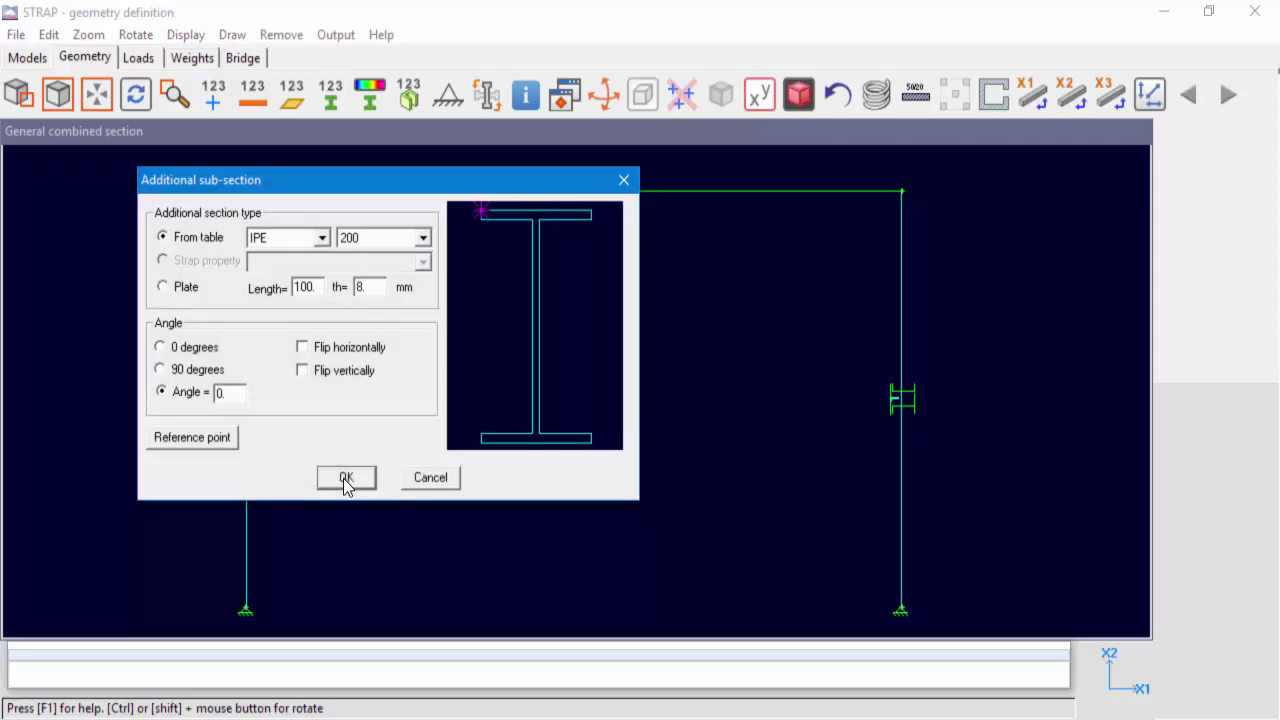
{"action": "left_click", "coordinate": [322, 238]}
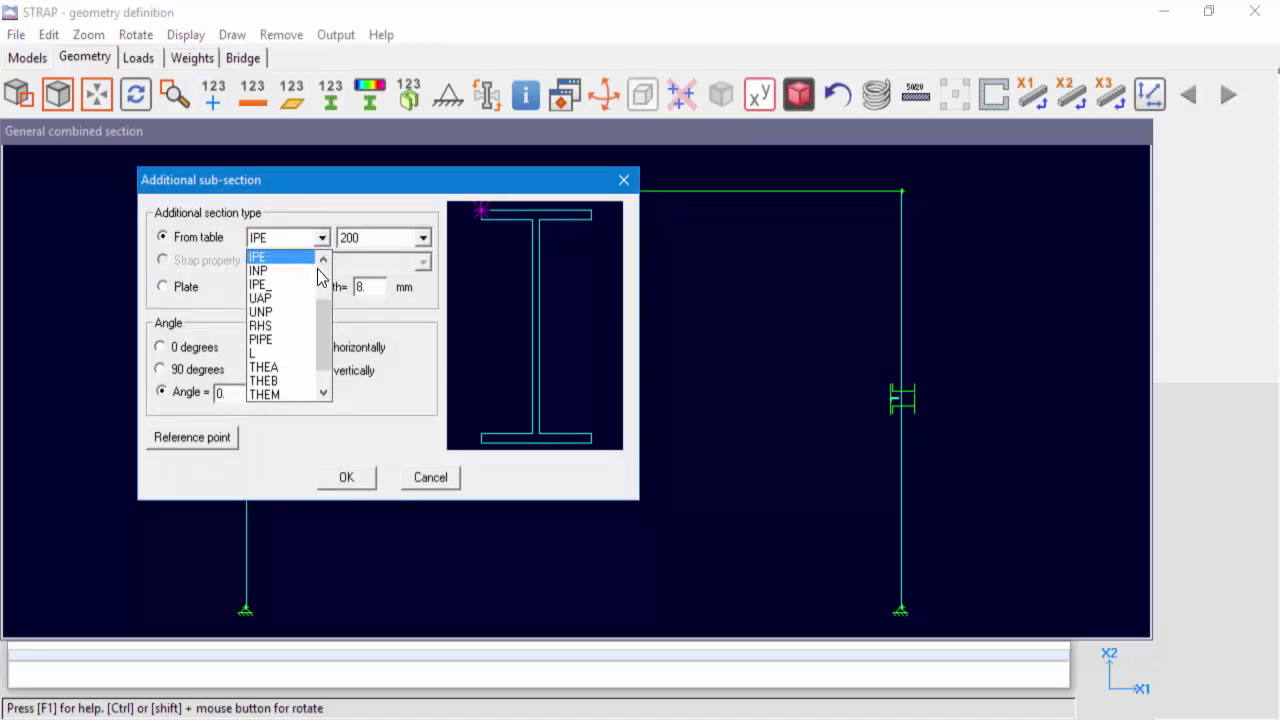
{"action": "left_click", "coordinate": [296, 312]}
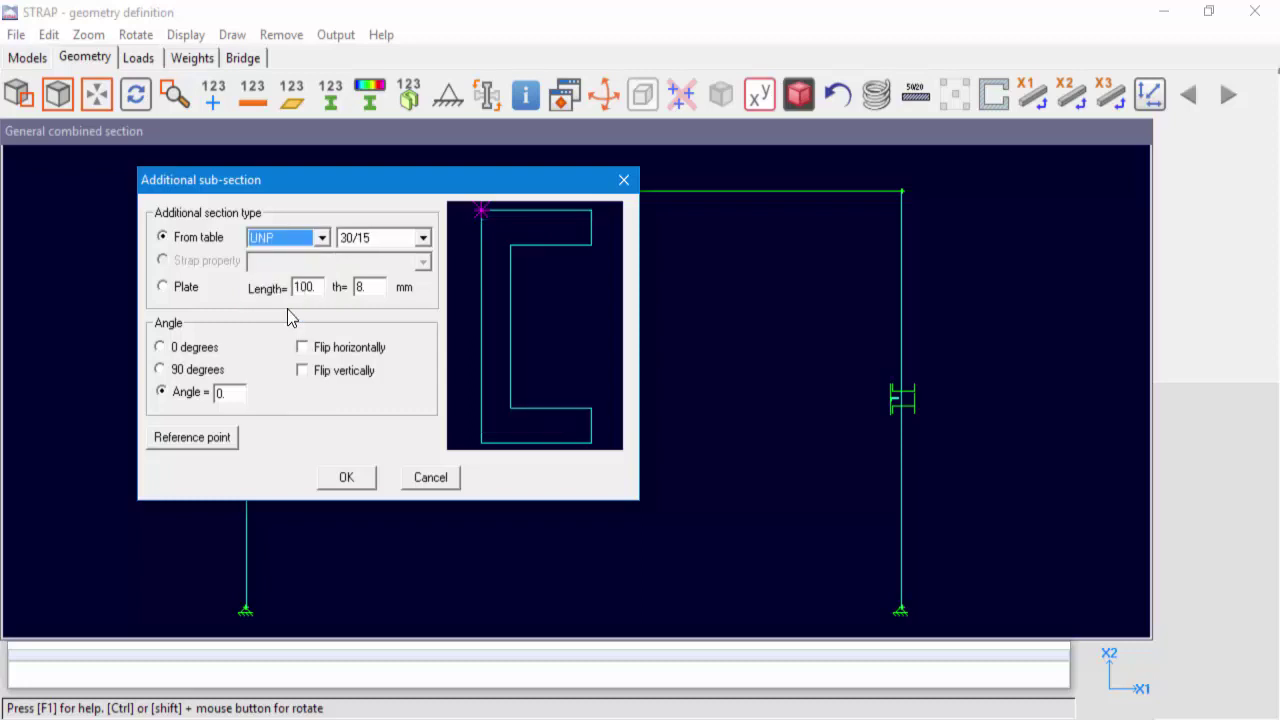
{"action": "left_click", "coordinate": [423, 238]}
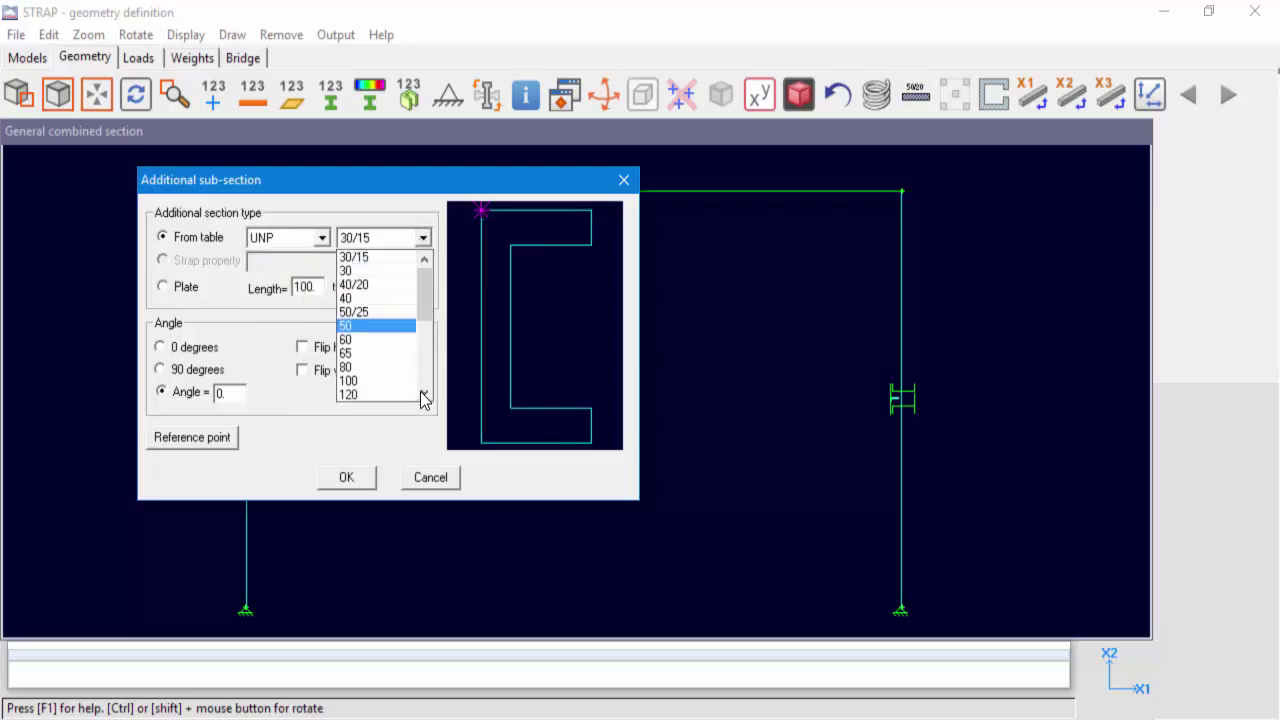
{"action": "left_click", "coordinate": [388, 381]}
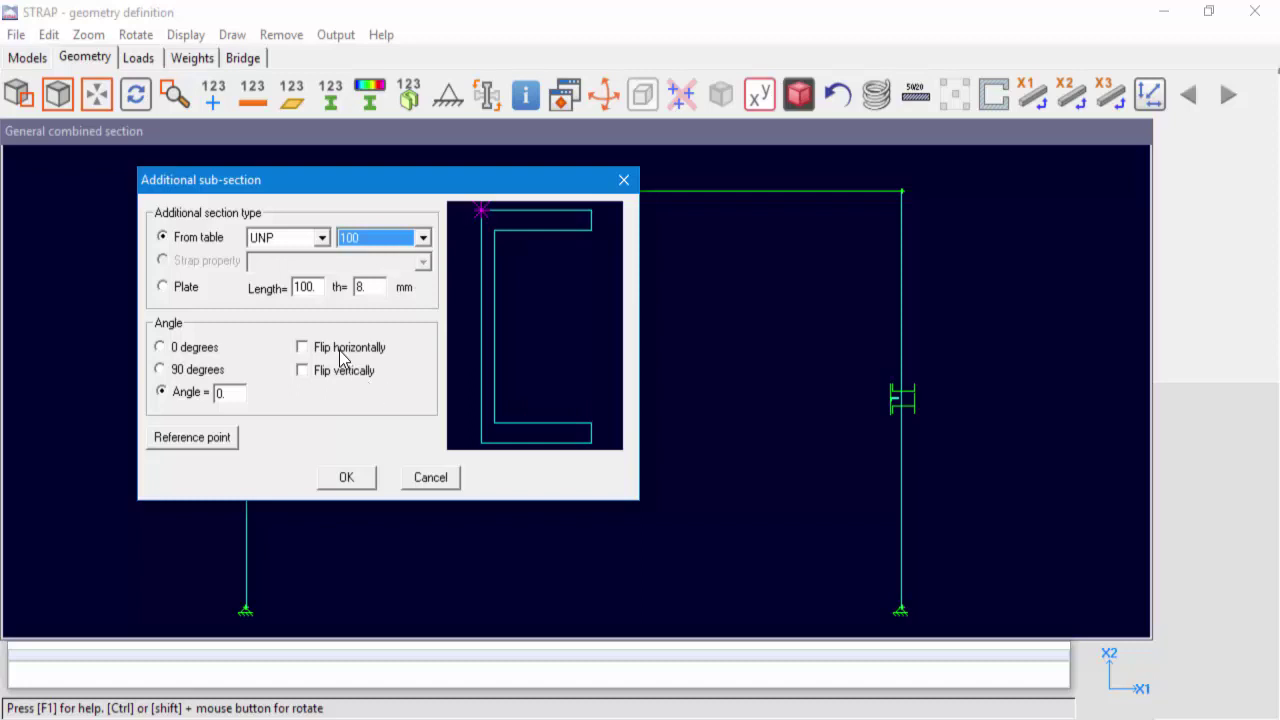
{"action": "left_click", "coordinate": [159, 370]}
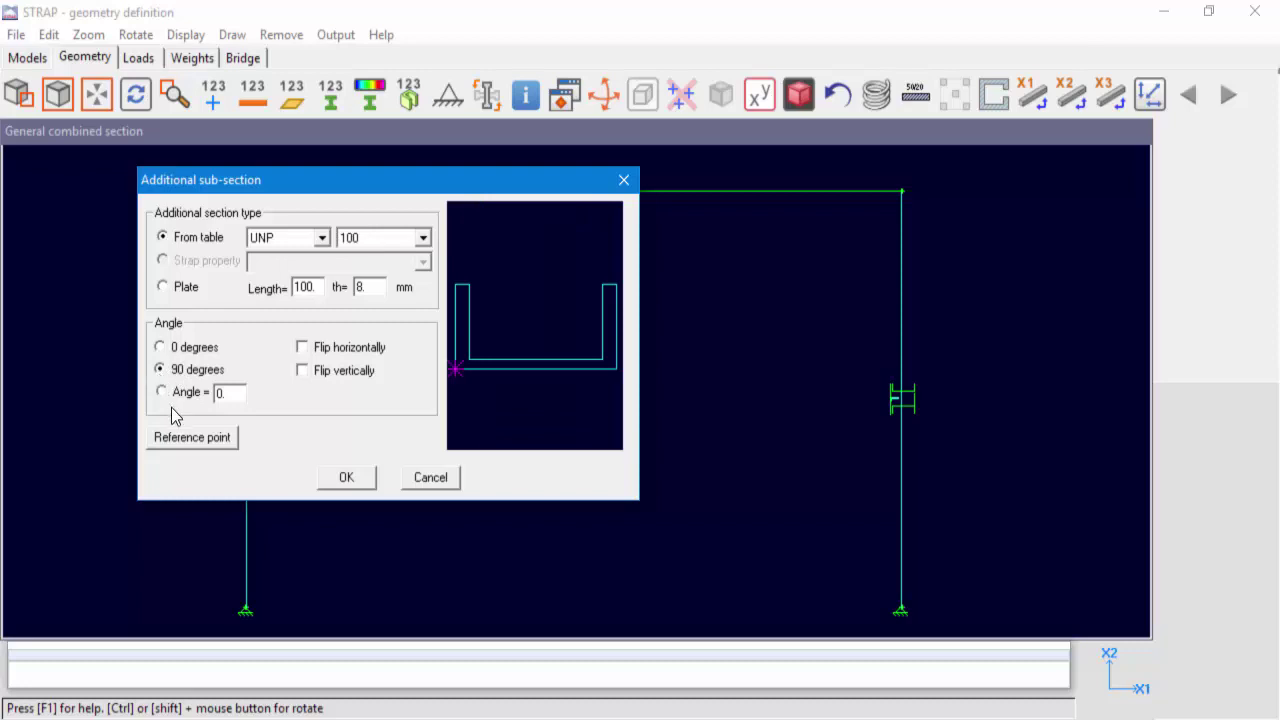
{"action": "left_click", "coordinate": [184, 443]}
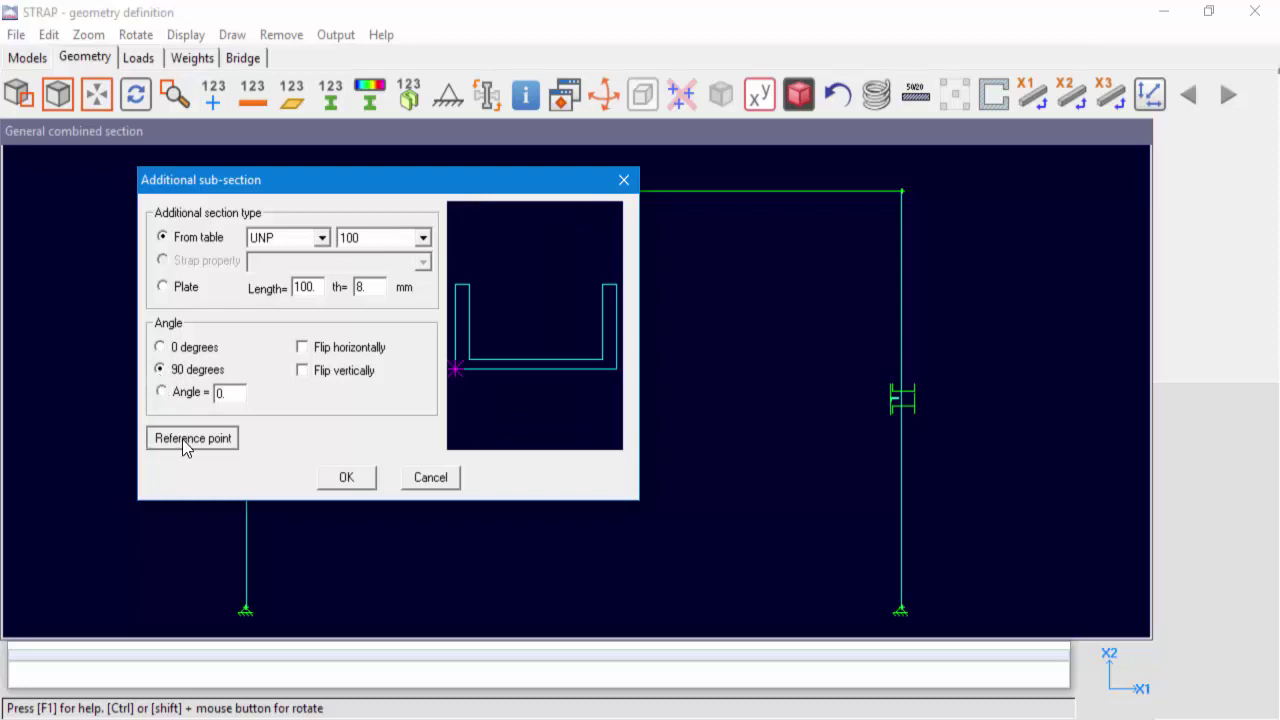
{"action": "left_click", "coordinate": [535, 368]}
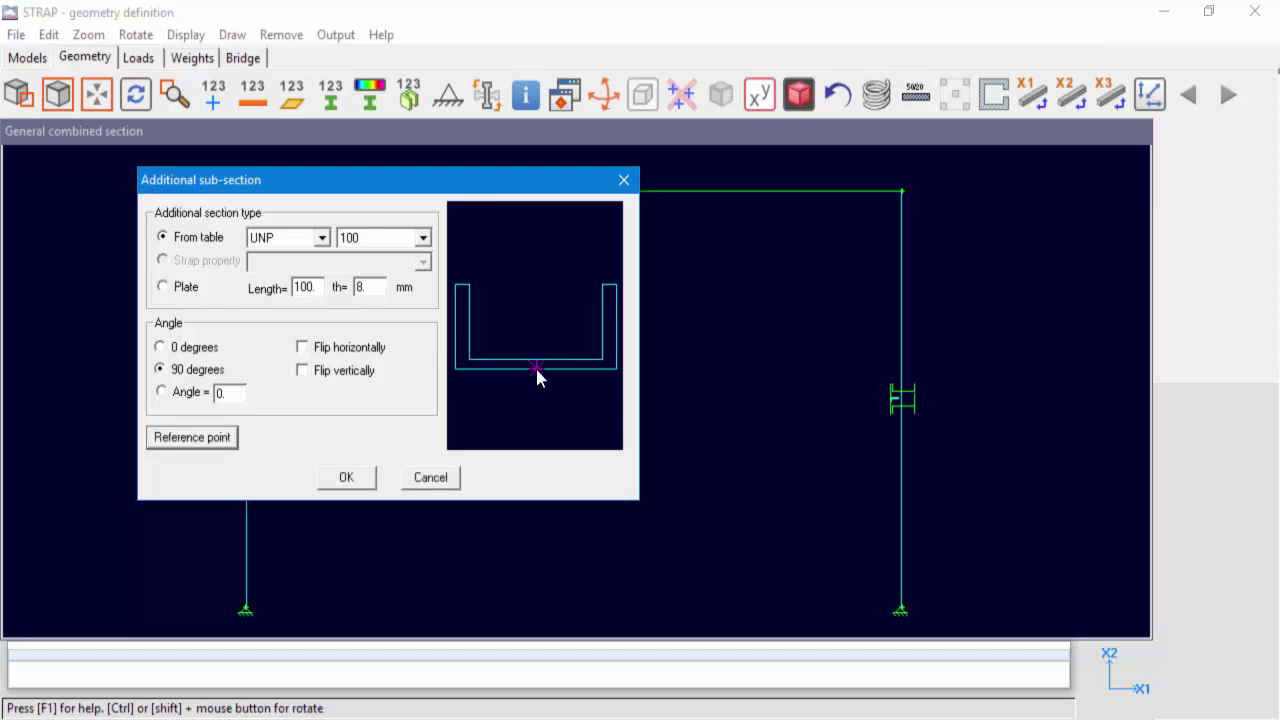
{"action": "left_click", "coordinate": [352, 477]}
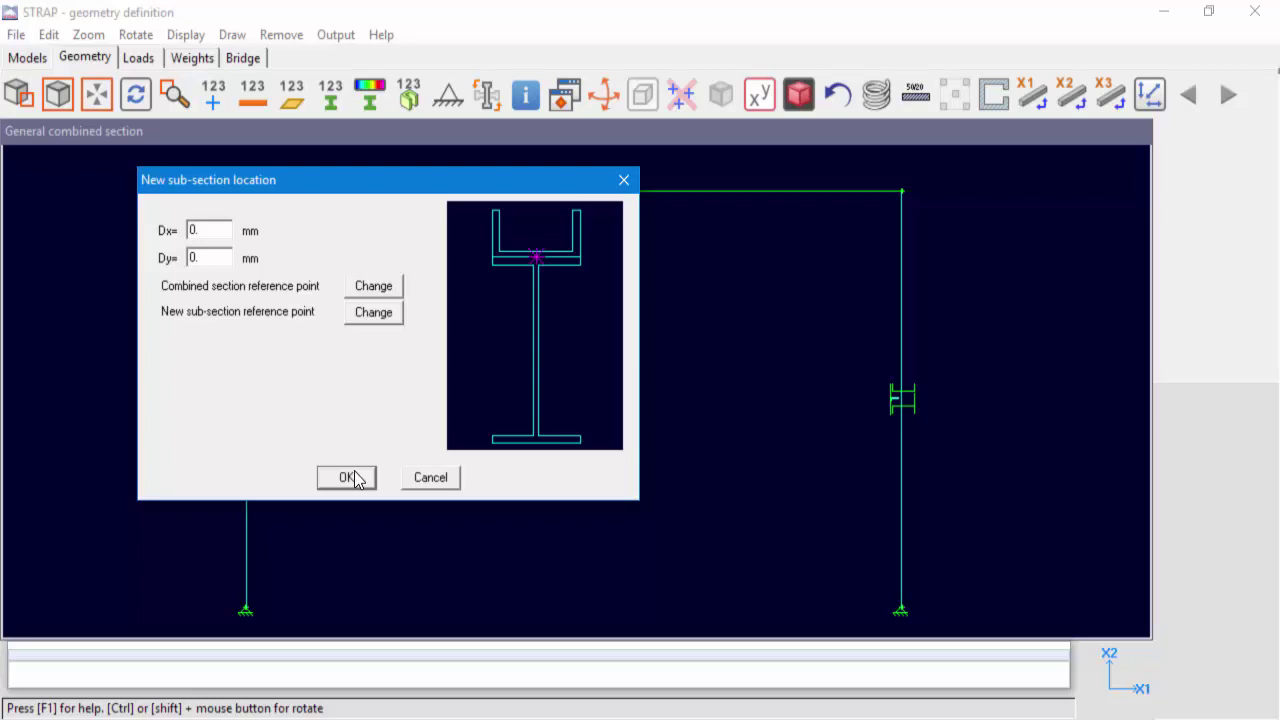
{"action": "left_click", "coordinate": [349, 481]}
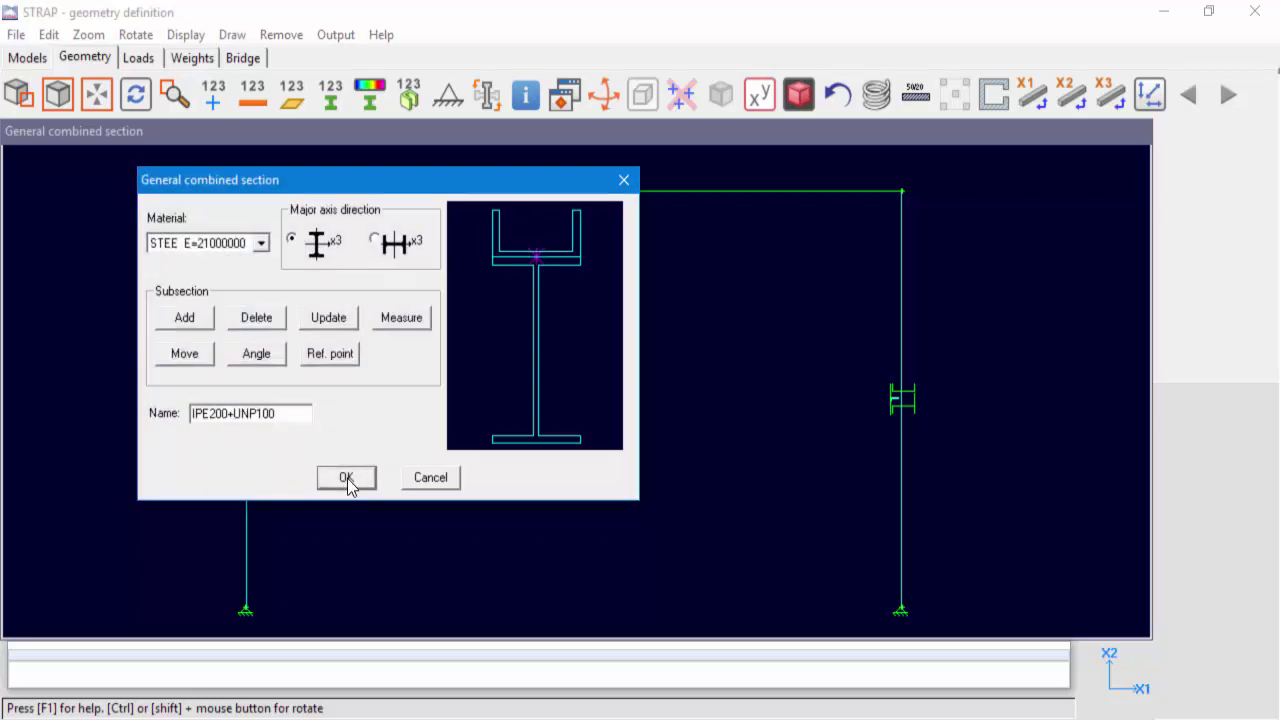
Move the combined section's reference point to the bottom-left flange corner
{"action": "left_click", "coordinate": [338, 356]}
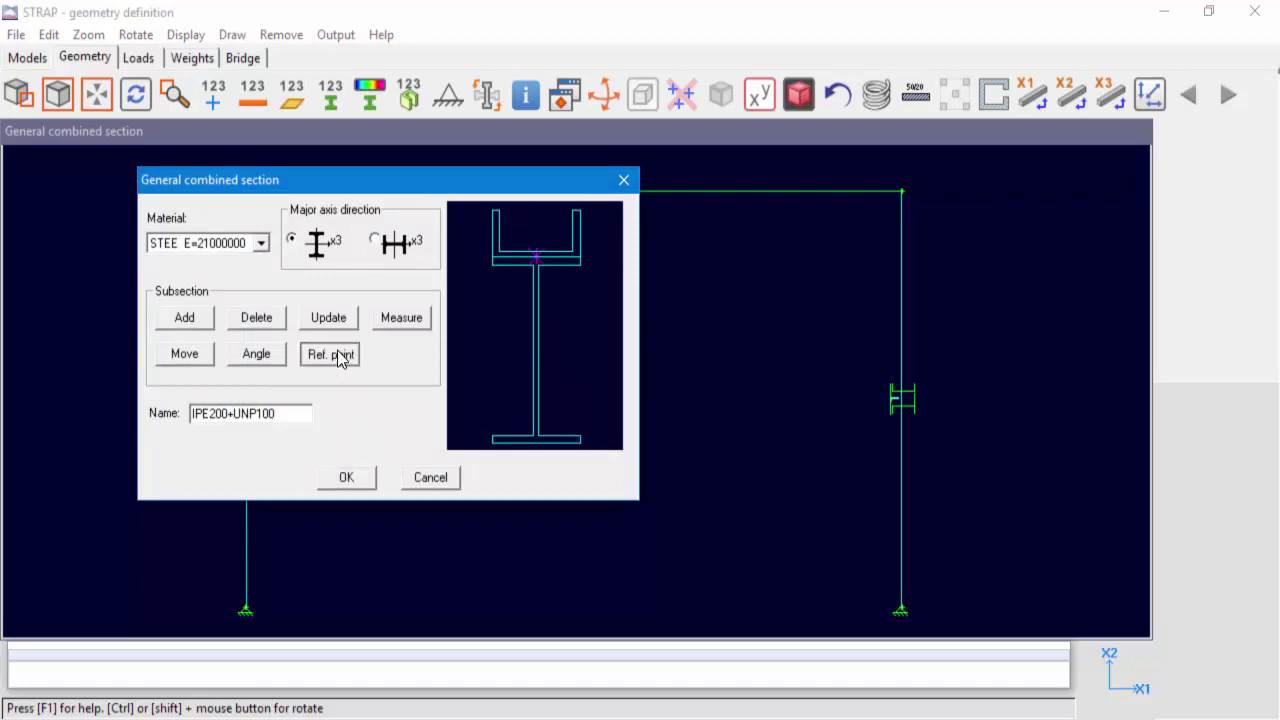
{"action": "left_click", "coordinate": [338, 355]}
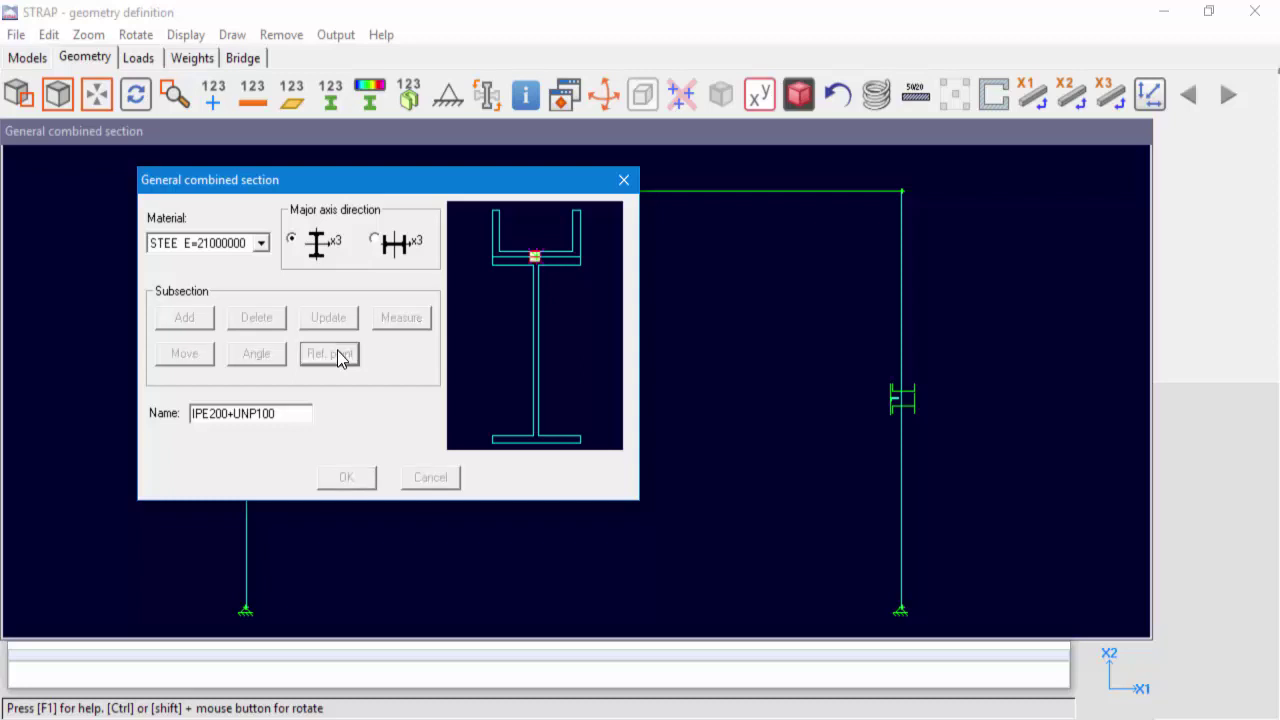
{"action": "left_click", "coordinate": [491, 445]}
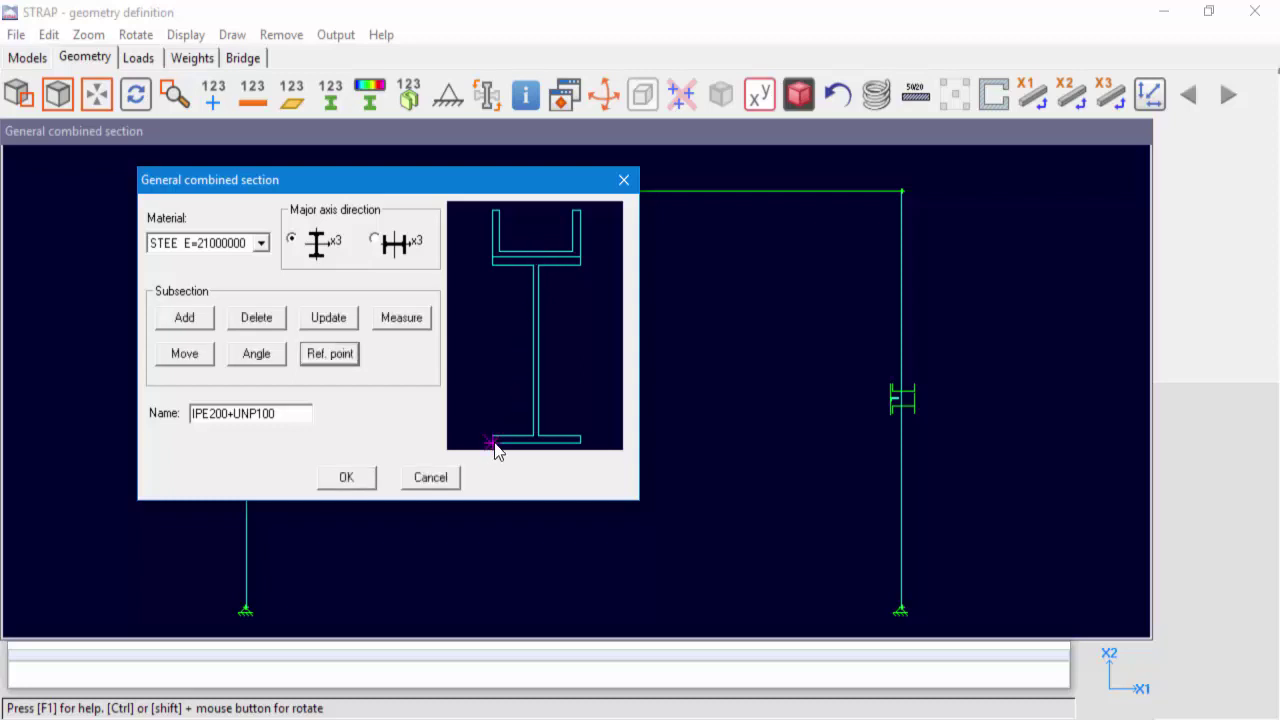
Add a vertically flipped L 40x3 angle referenced at its top-left corner
{"action": "left_click", "coordinate": [186, 322]}
{"action": "left_click", "coordinate": [322, 239]}
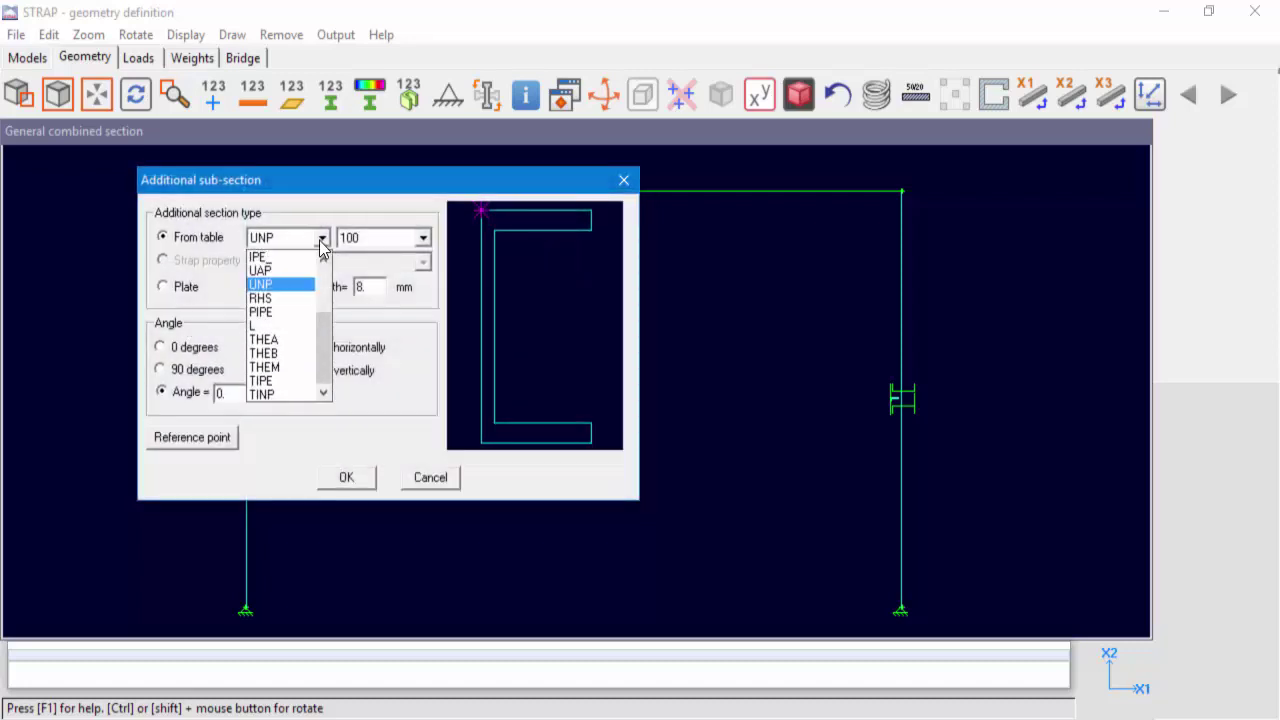
{"action": "left_click", "coordinate": [281, 327]}
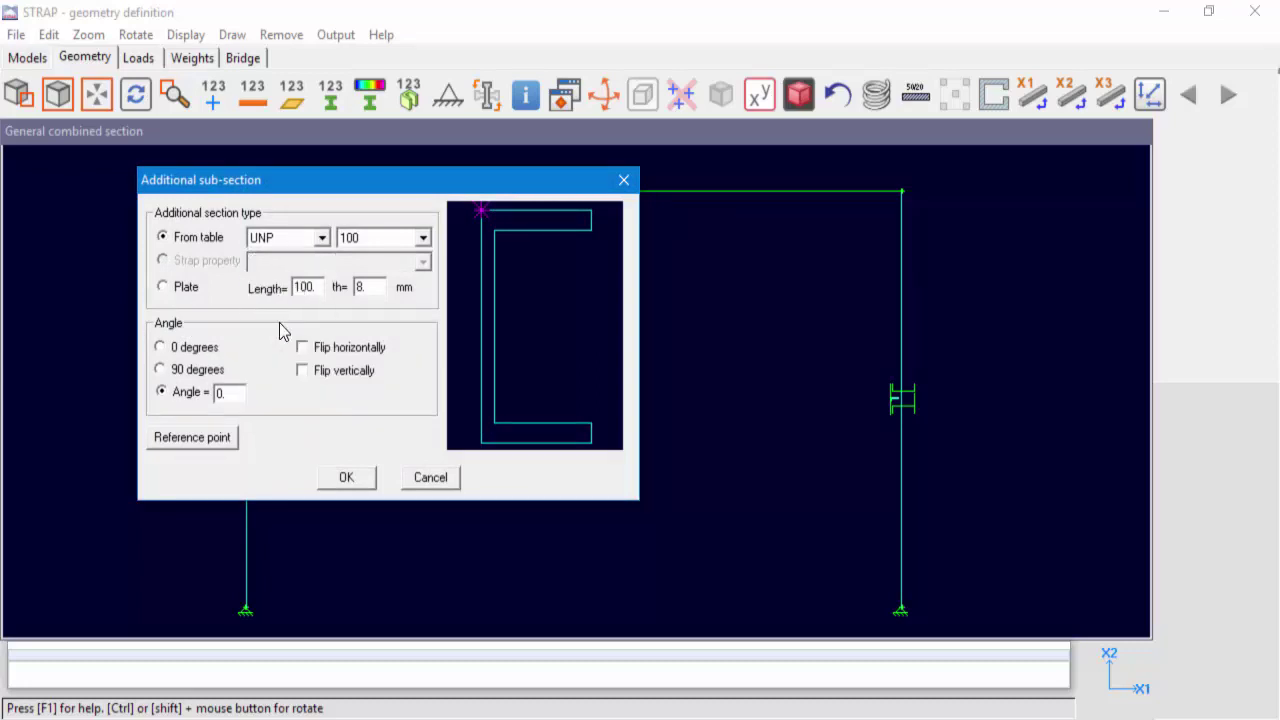
{"action": "left_click", "coordinate": [337, 358]}
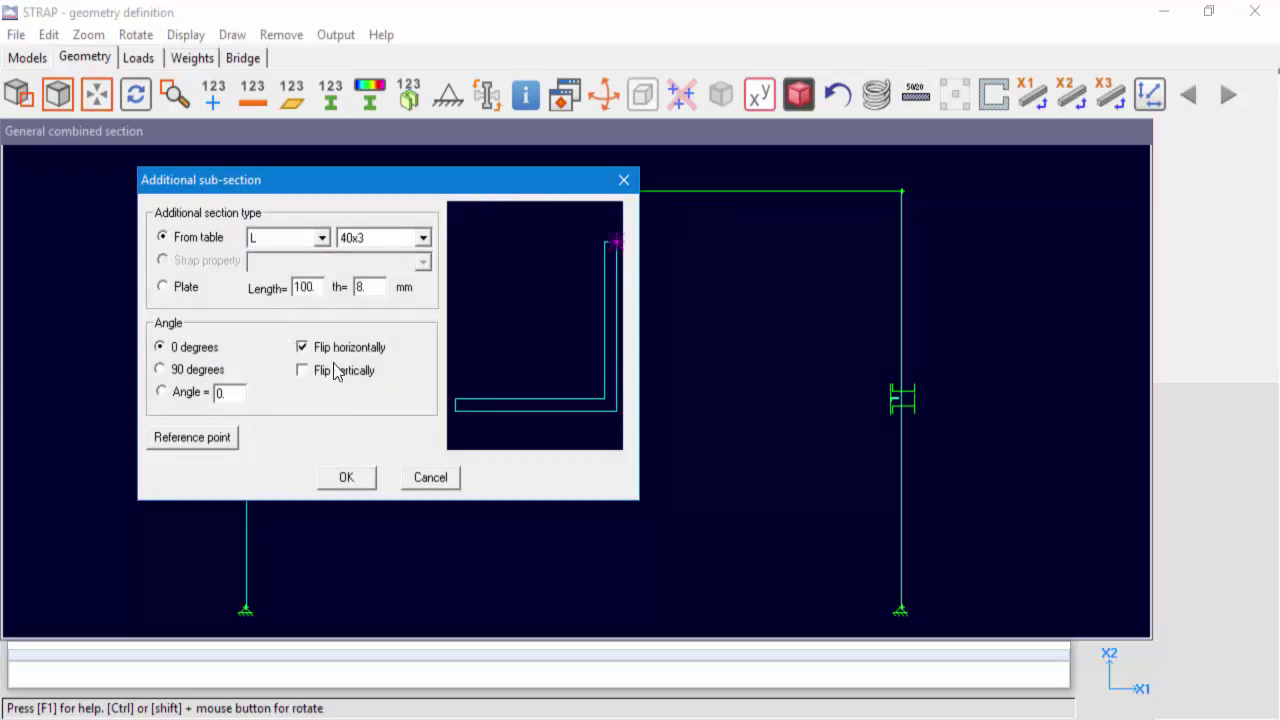
{"action": "left_click", "coordinate": [331, 373]}
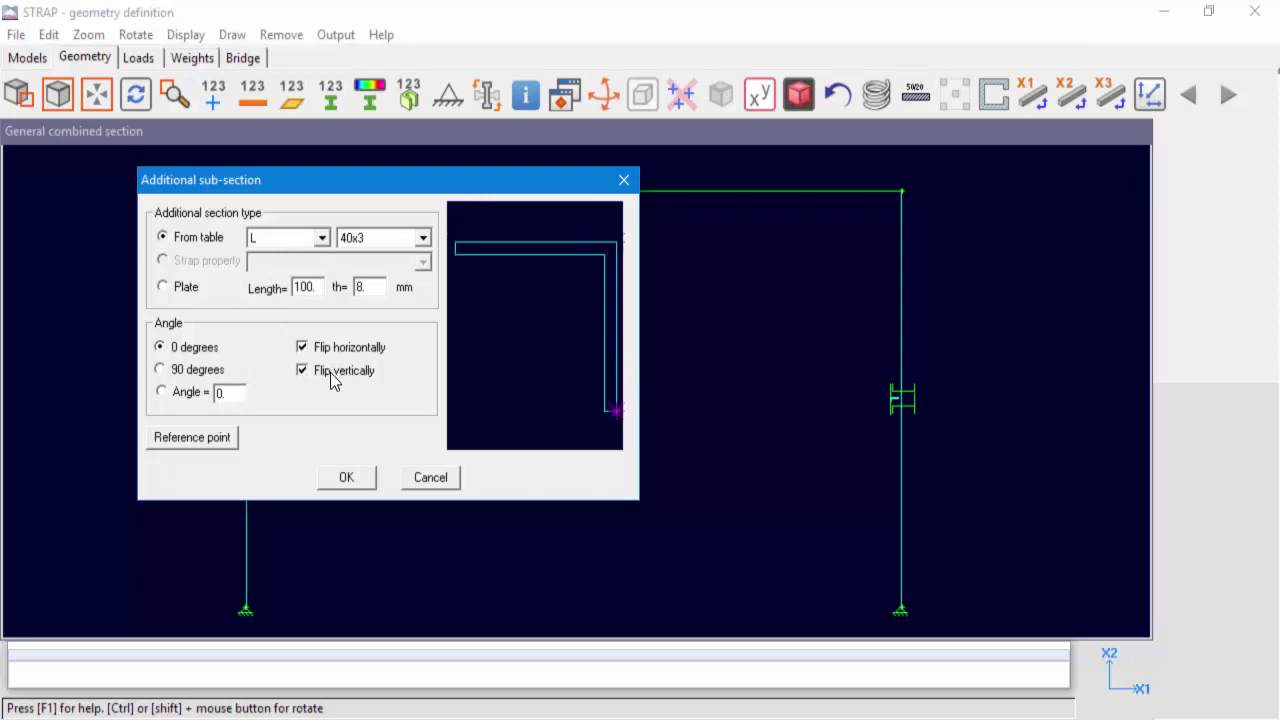
{"action": "left_click", "coordinate": [214, 441]}
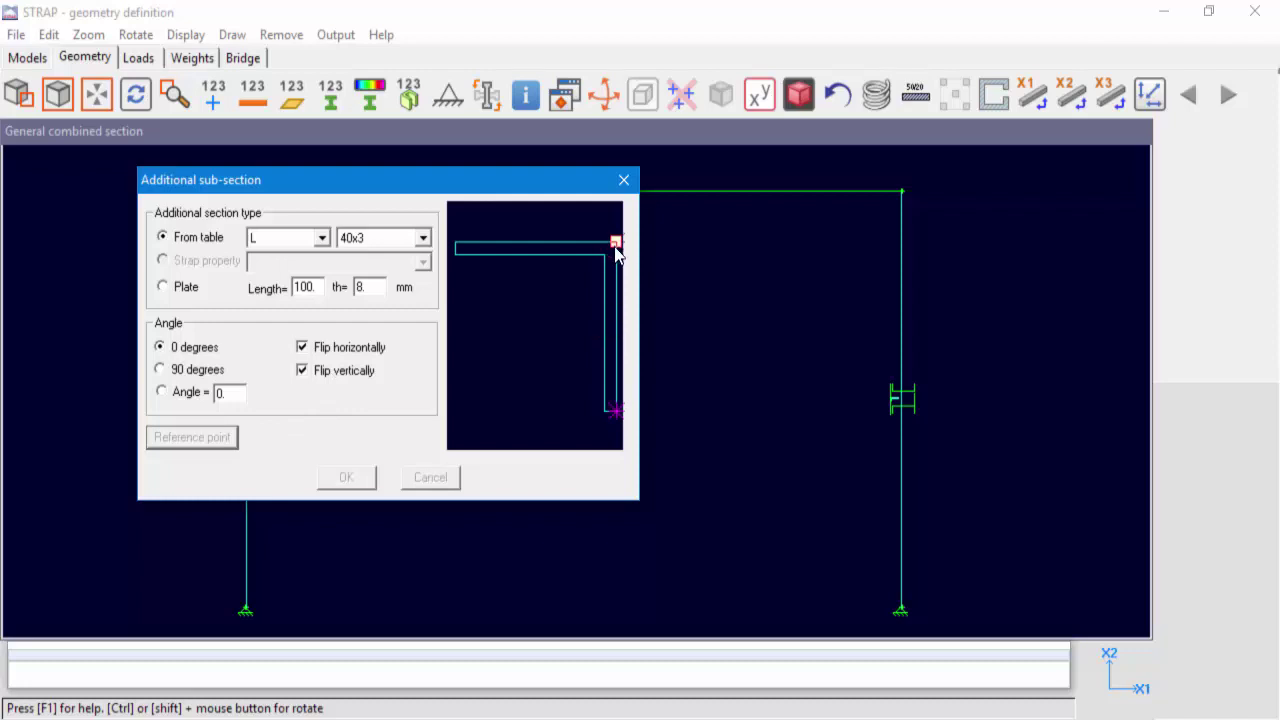
{"action": "left_click", "coordinate": [342, 378]}
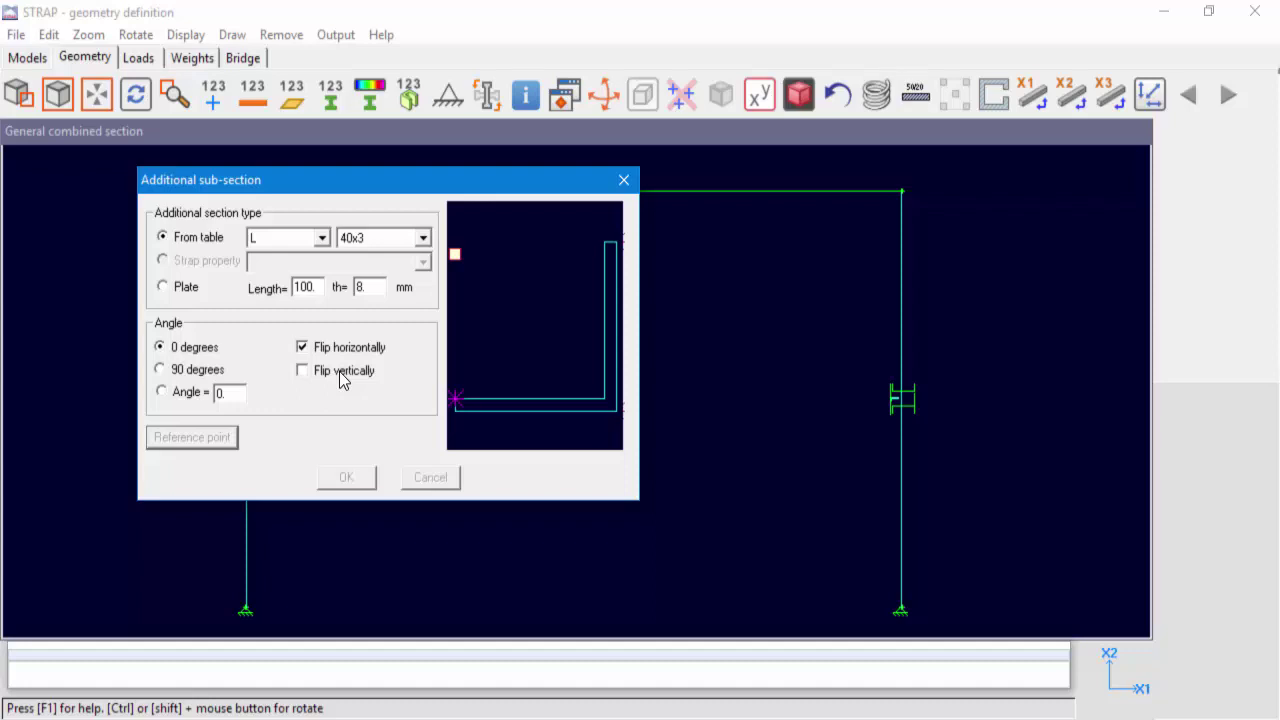
{"action": "left_click", "coordinate": [340, 352]}
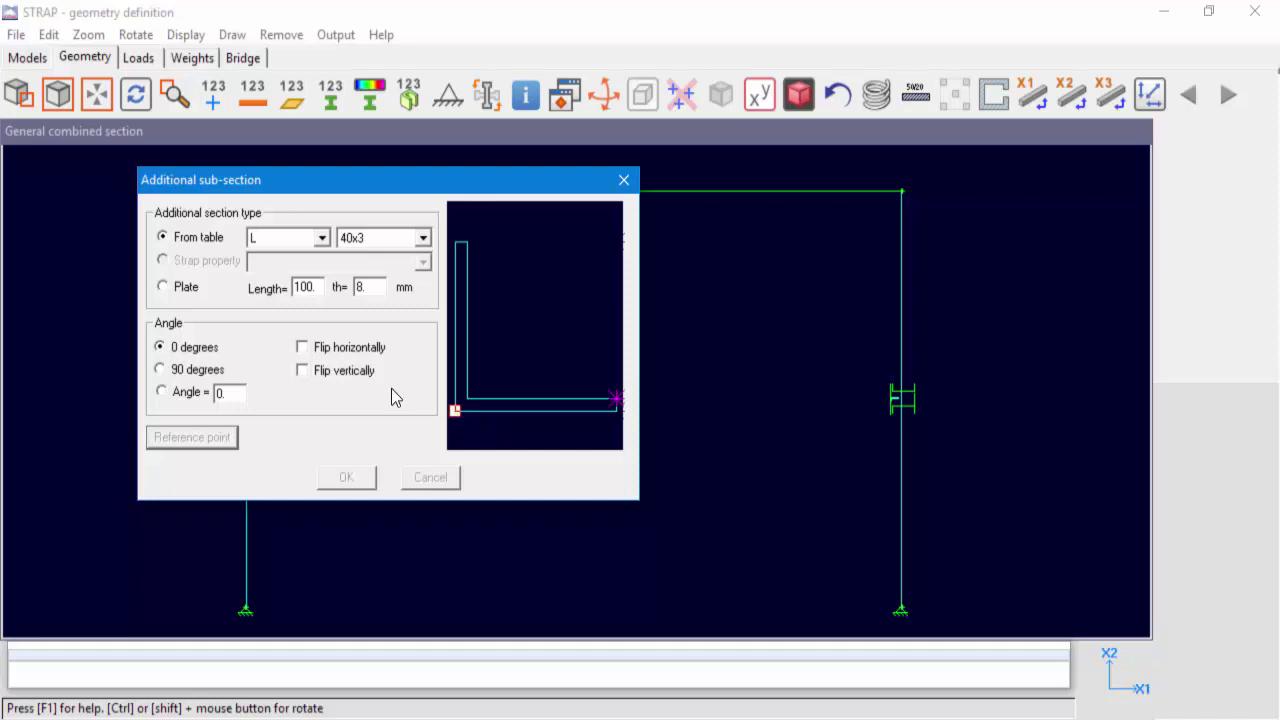
{"action": "left_click", "coordinate": [340, 374]}
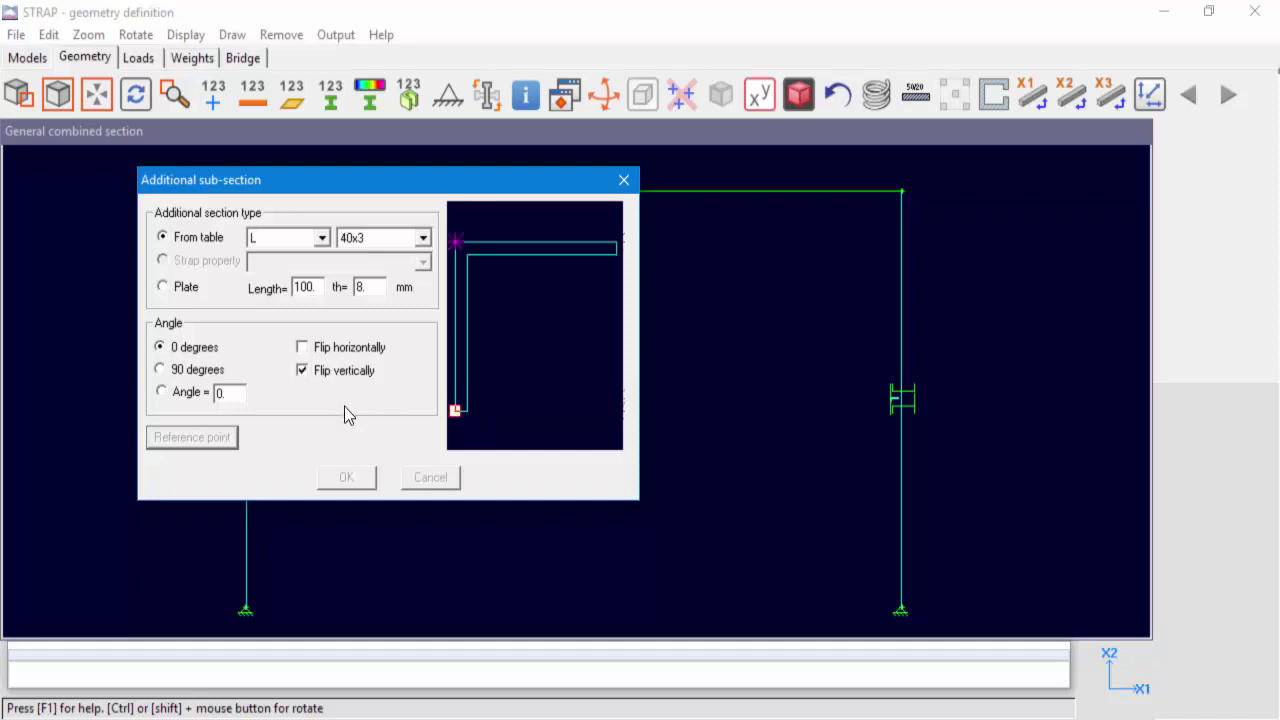
{"action": "left_click", "coordinate": [455, 242]}
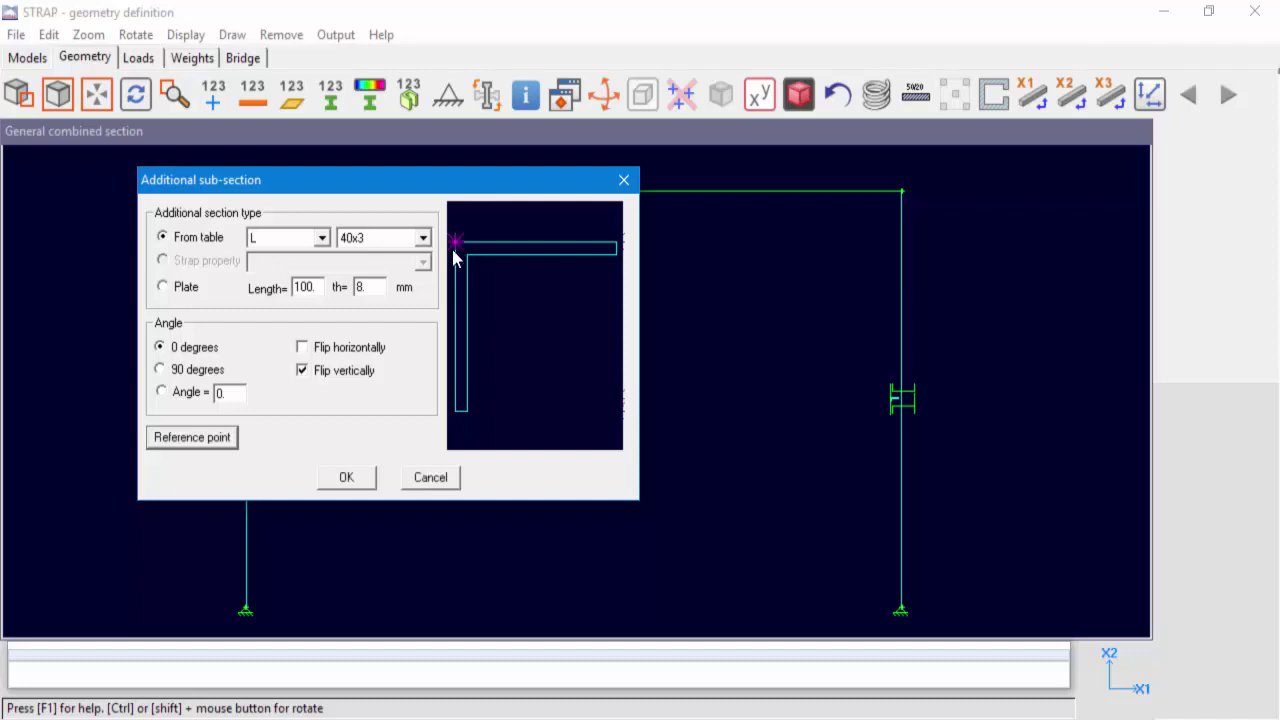
{"action": "left_click", "coordinate": [358, 483]}
{"action": "left_click", "coordinate": [349, 481]}
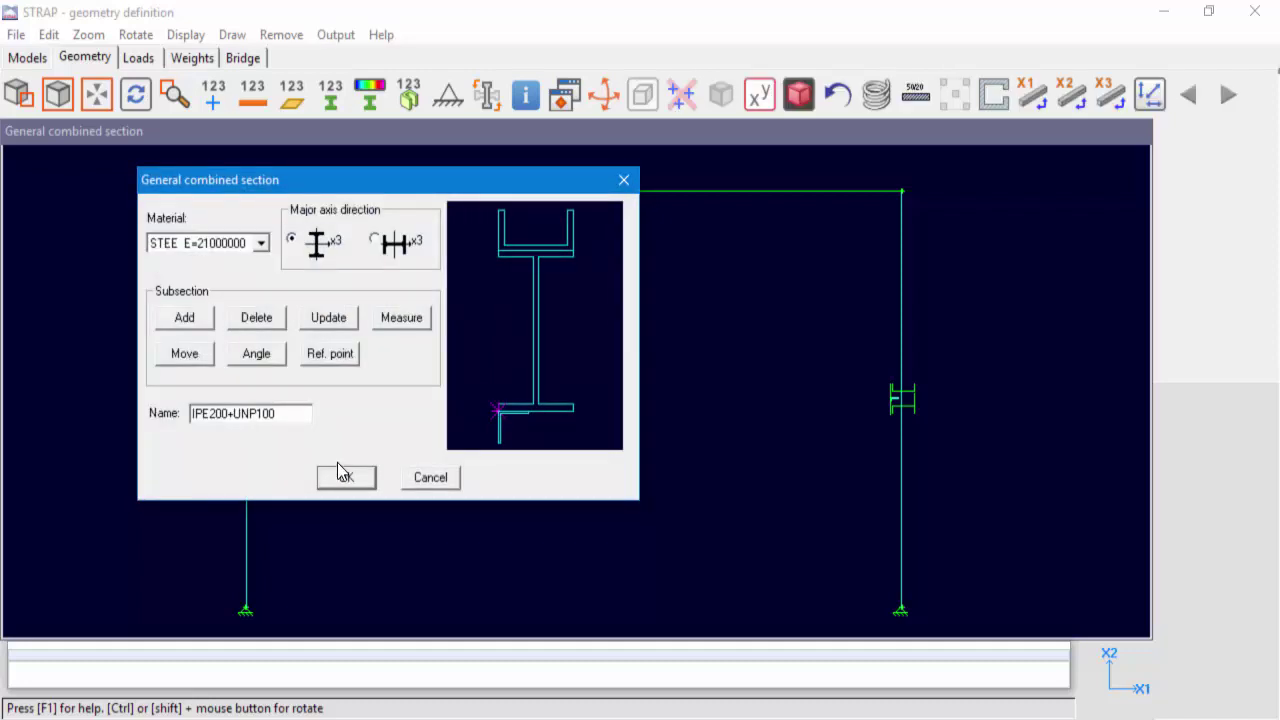
Attach an L 40x3 angle, flipped horizontally and vertically, at the bottom flange's right end
{"action": "left_click", "coordinate": [315, 355]}
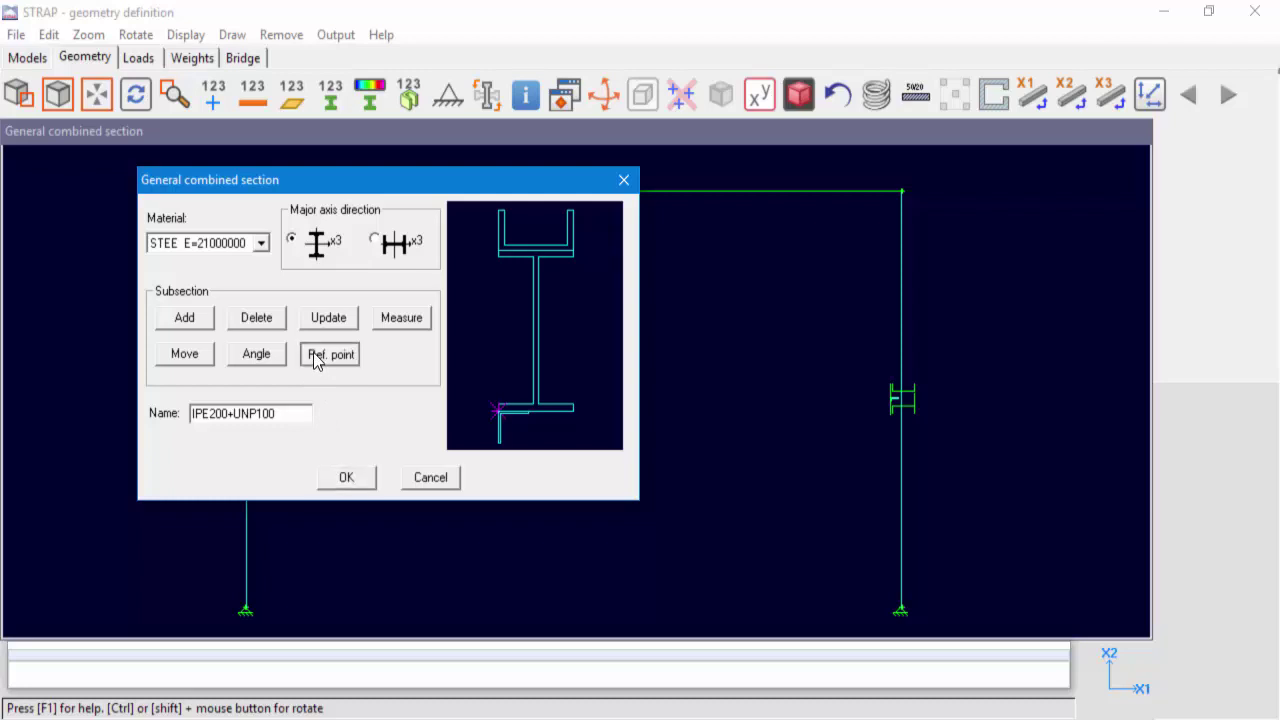
{"action": "left_click", "coordinate": [576, 426]}
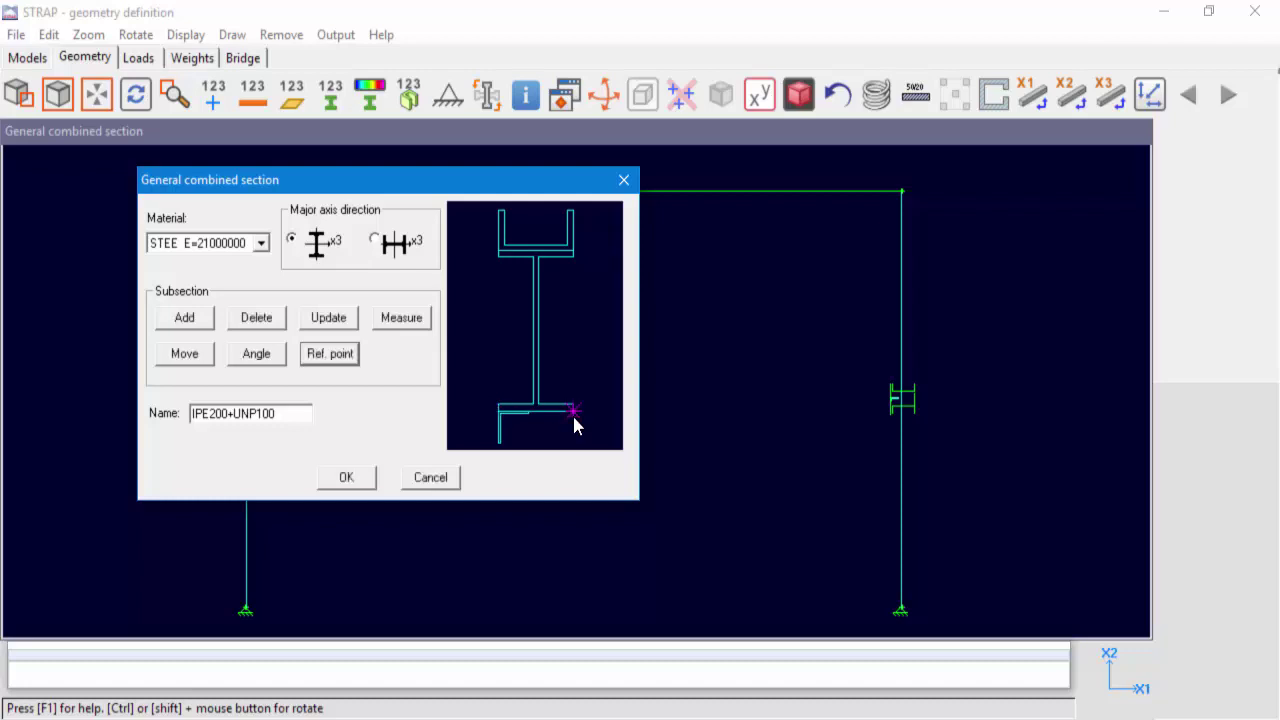
{"action": "left_click", "coordinate": [190, 319]}
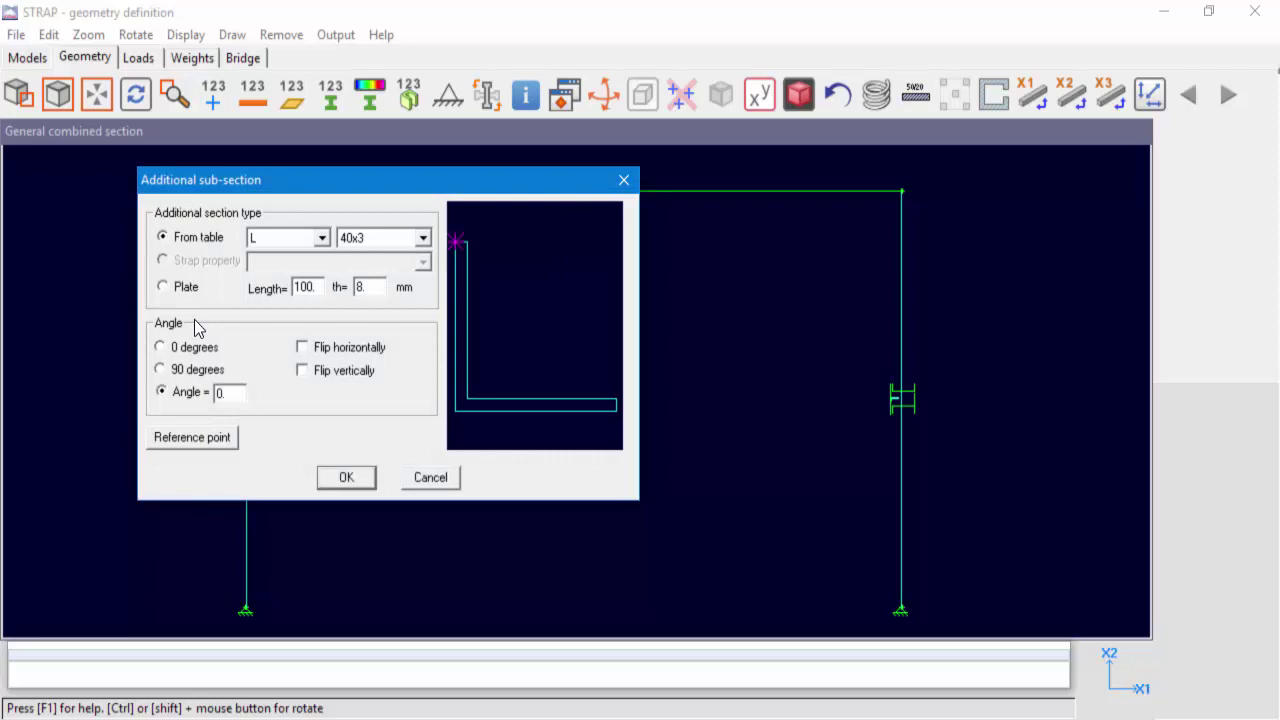
{"action": "left_click", "coordinate": [349, 372]}
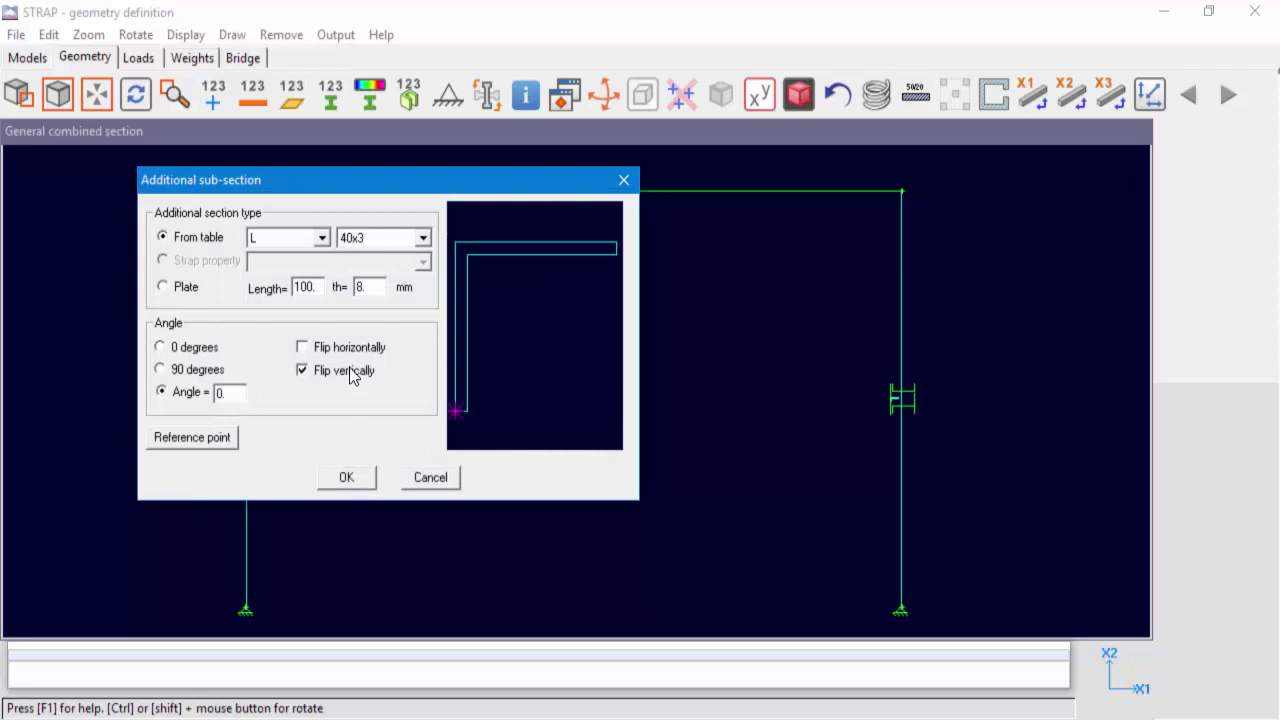
{"action": "left_click", "coordinate": [349, 369]}
{"action": "left_click", "coordinate": [342, 352]}
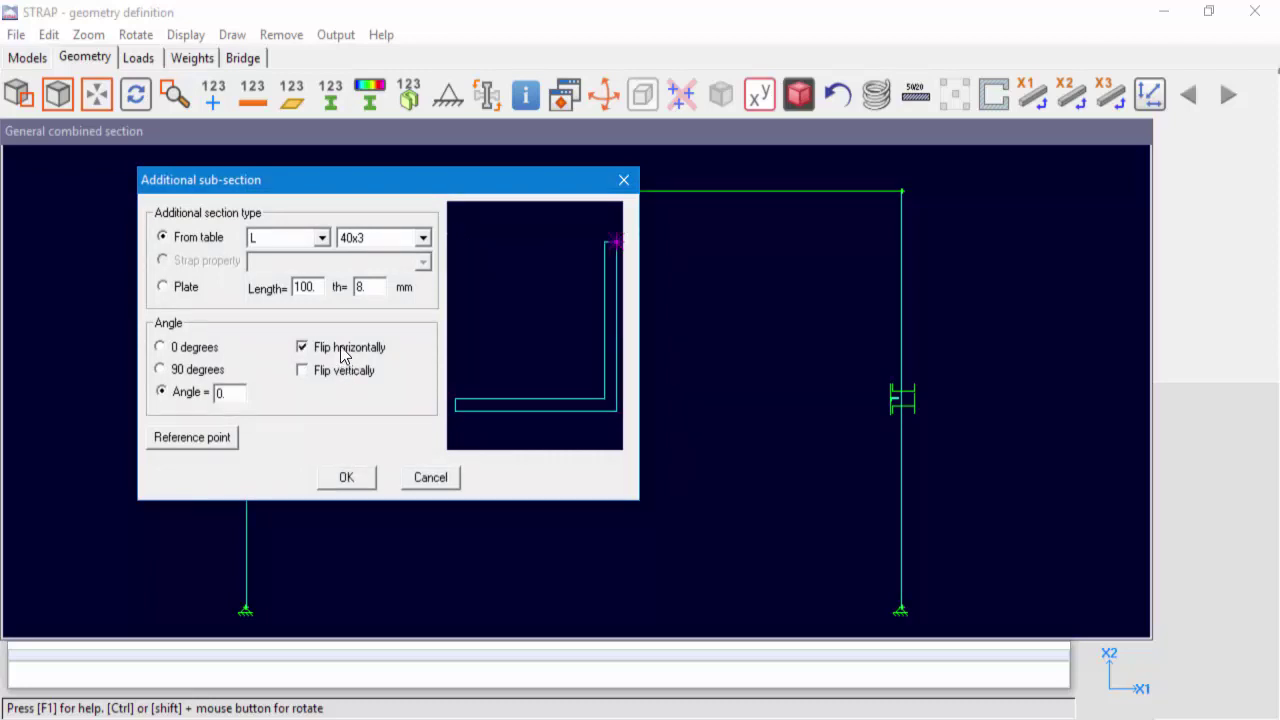
{"action": "left_click", "coordinate": [339, 371]}
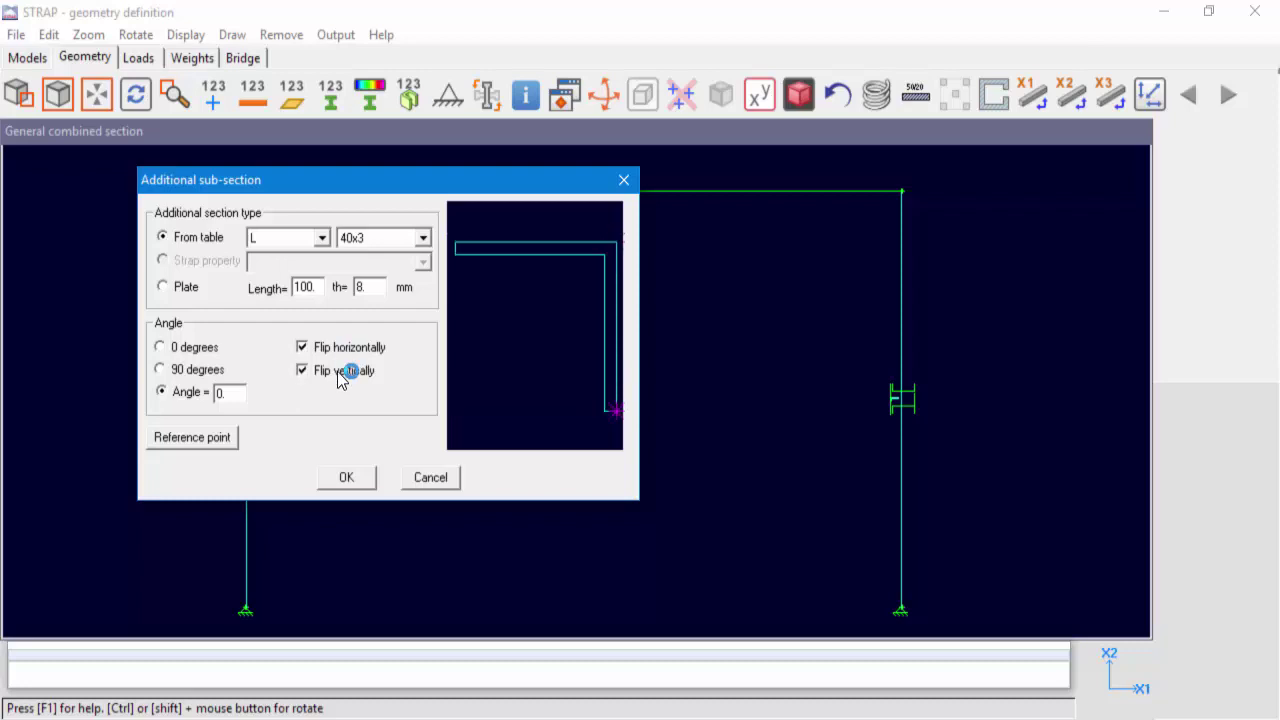
{"action": "left_click", "coordinate": [215, 441]}
{"action": "left_click", "coordinate": [619, 250]}
{"action": "left_click", "coordinate": [347, 478]}
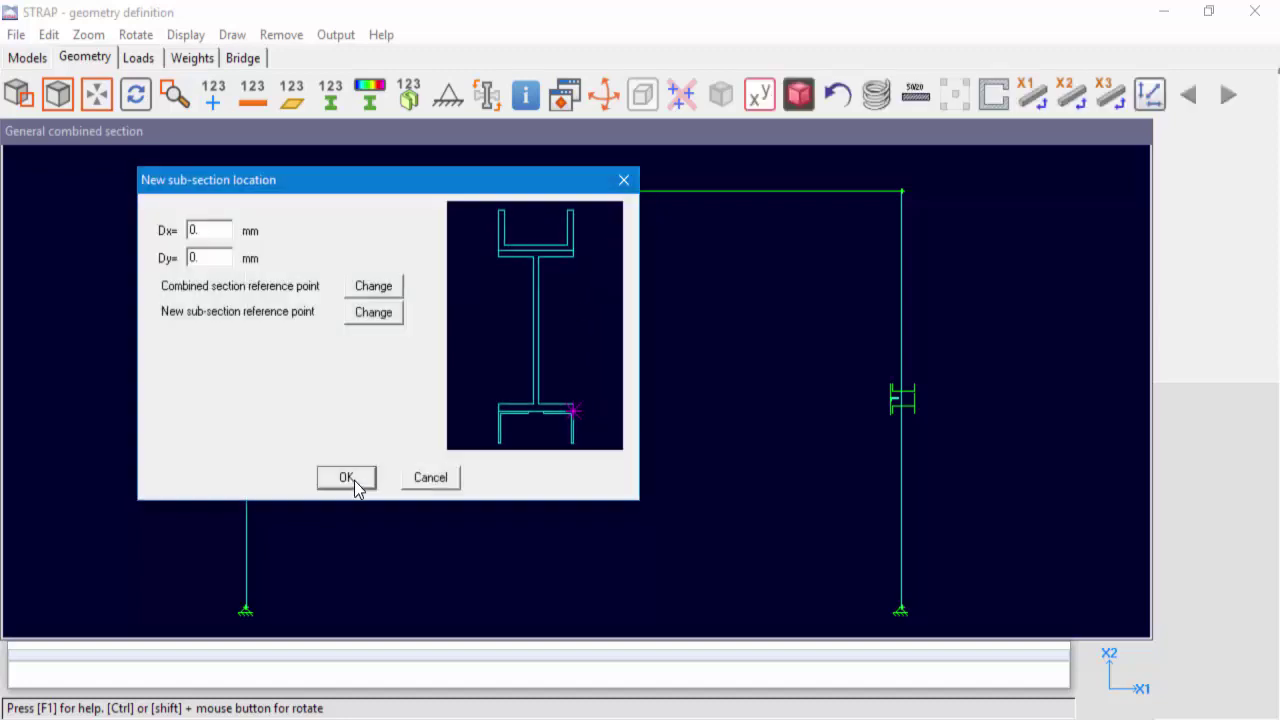
{"action": "left_click", "coordinate": [353, 478]}
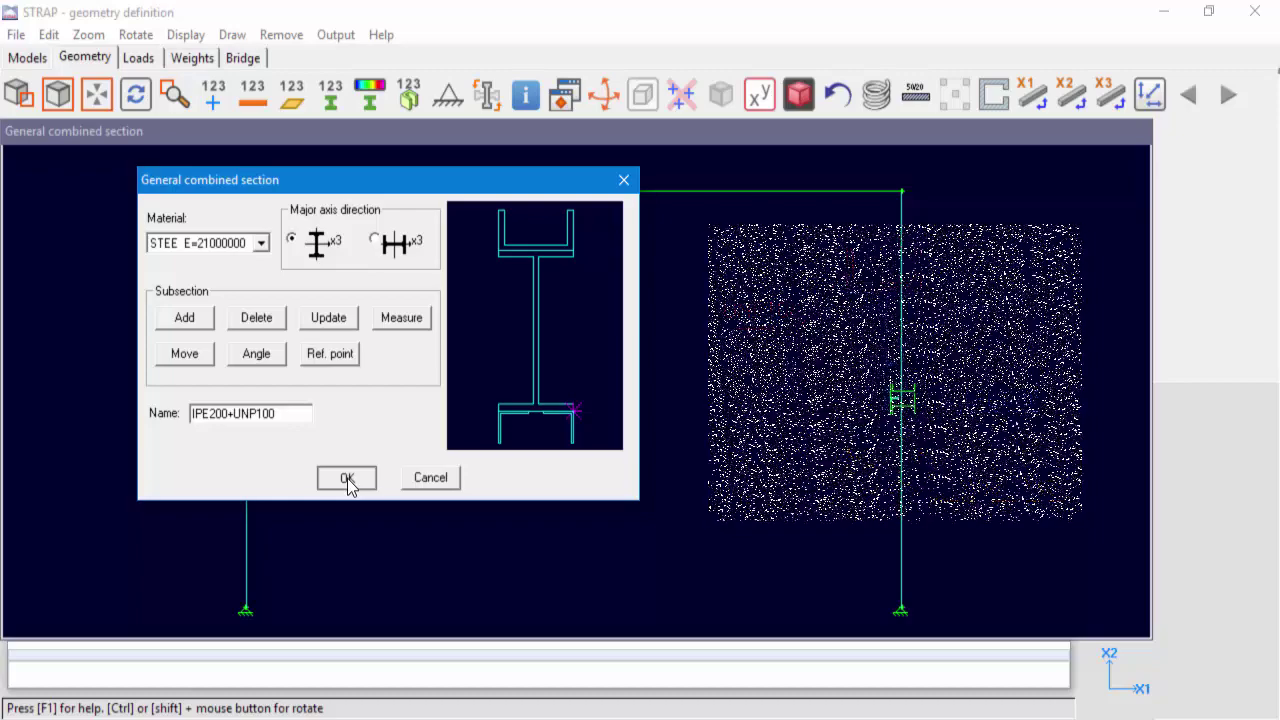
Save the section as Combined 290x100 and view the frame rendered as solid members in 3D
{"action": "left_click", "coordinate": [346, 478]}
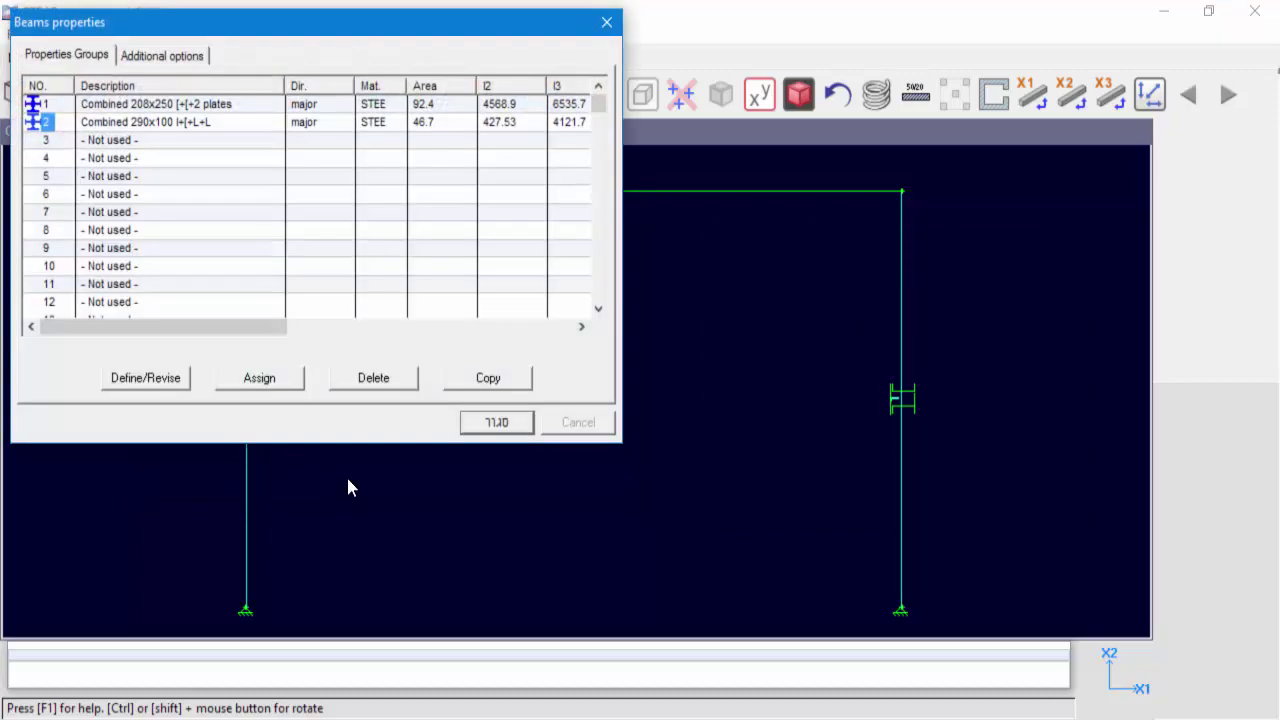
{"action": "left_click", "coordinate": [494, 421]}
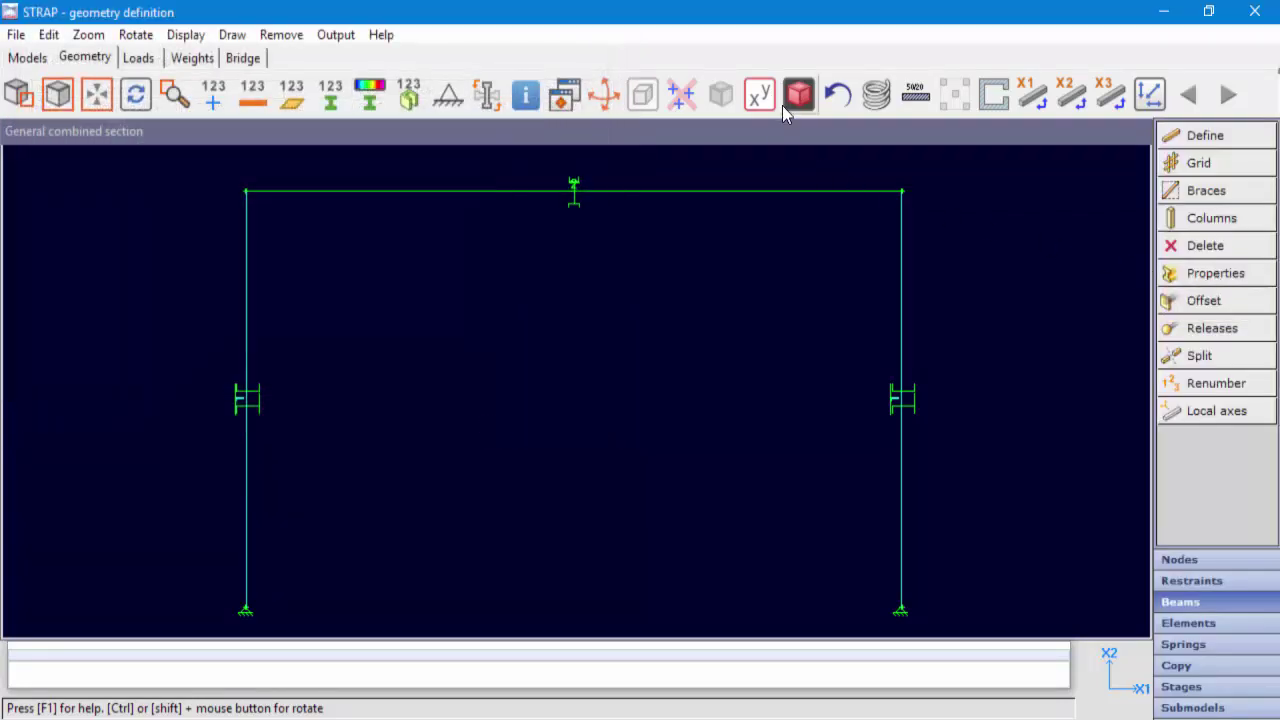
{"action": "left_click", "coordinate": [797, 95]}
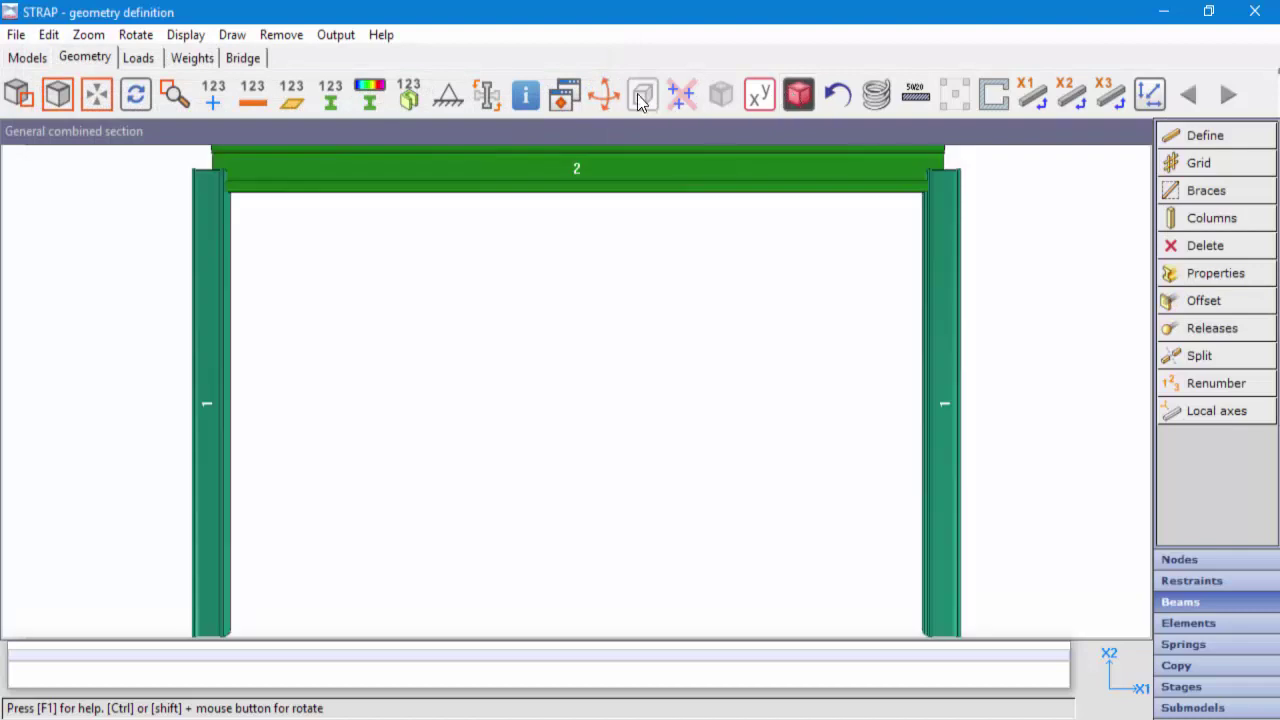
{"action": "left_click", "coordinate": [604, 94]}
{"action": "left_click_drag", "start_coordinate": [900, 263], "coordinate": [674, 323]}
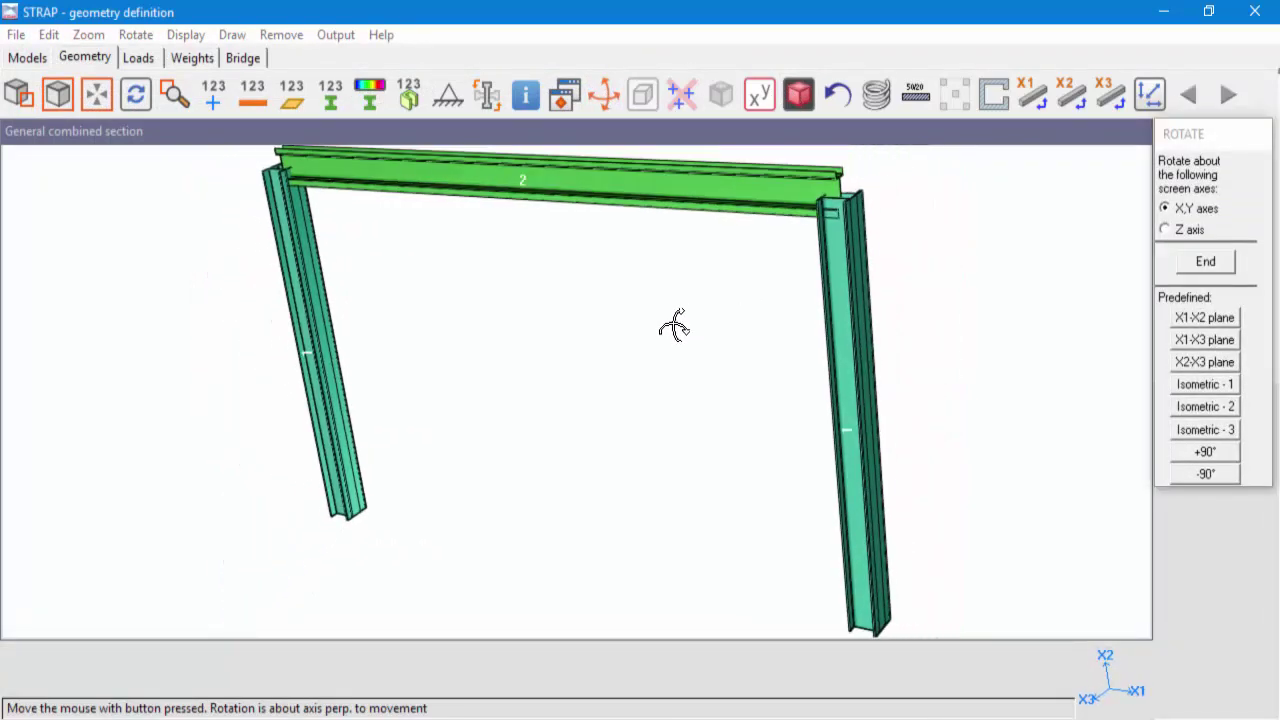